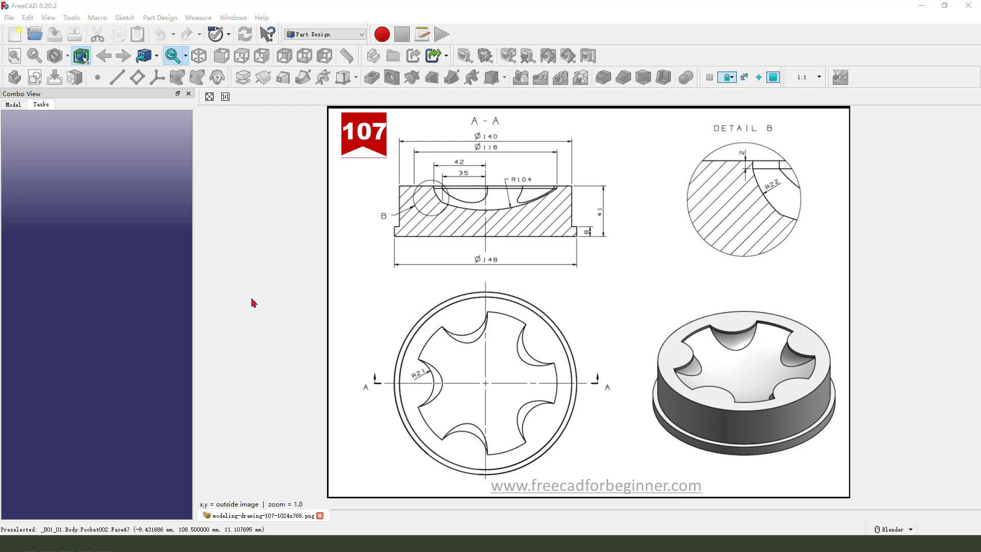
Create a new document and tile it beside the reference drawing's section view.
mouse_move(622, 340)
left_mouse_down()
mouse_move(828, 362)
mouse_move(661, 366)
mouse_move(38, 60)
left_mouse_up()
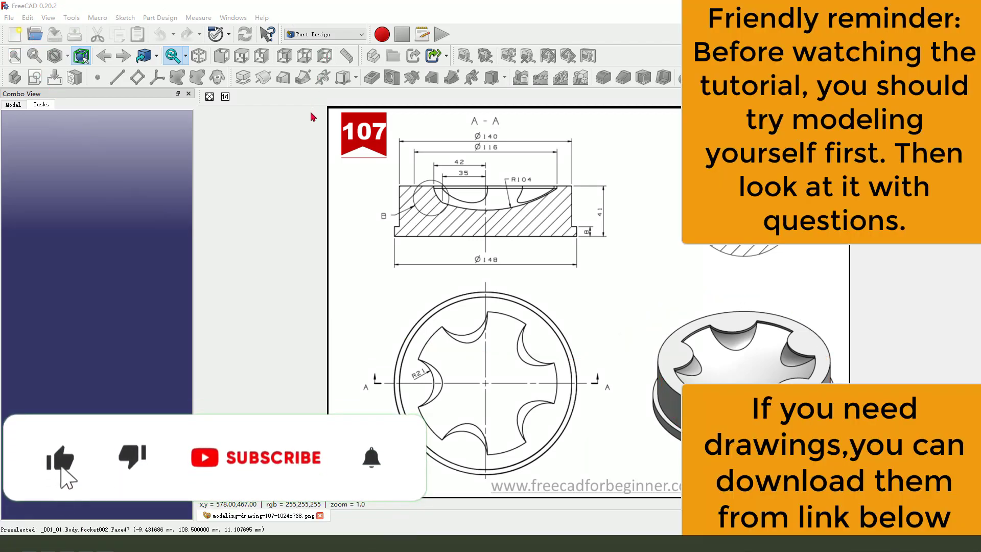
left_click(15, 38)
left_click(233, 17)
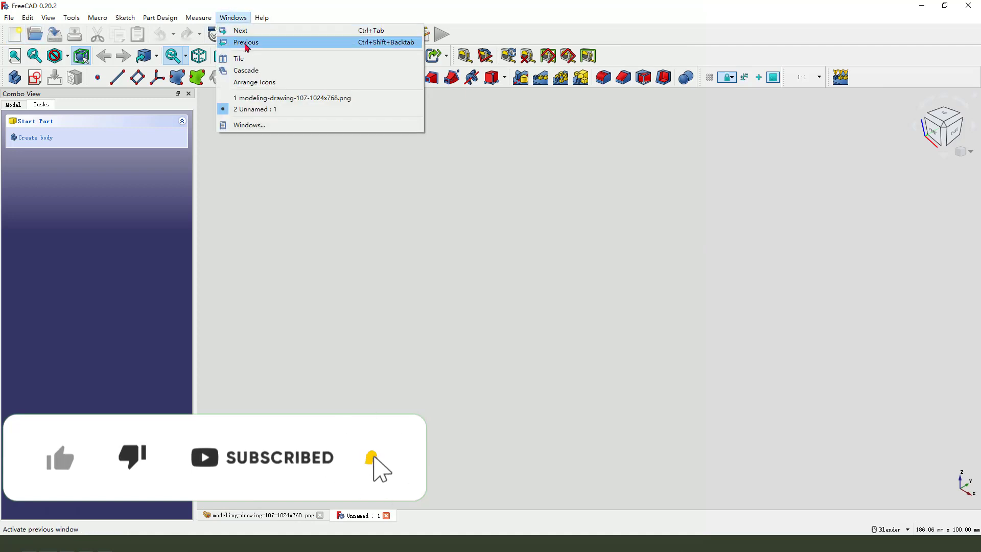
left_click(245, 58)
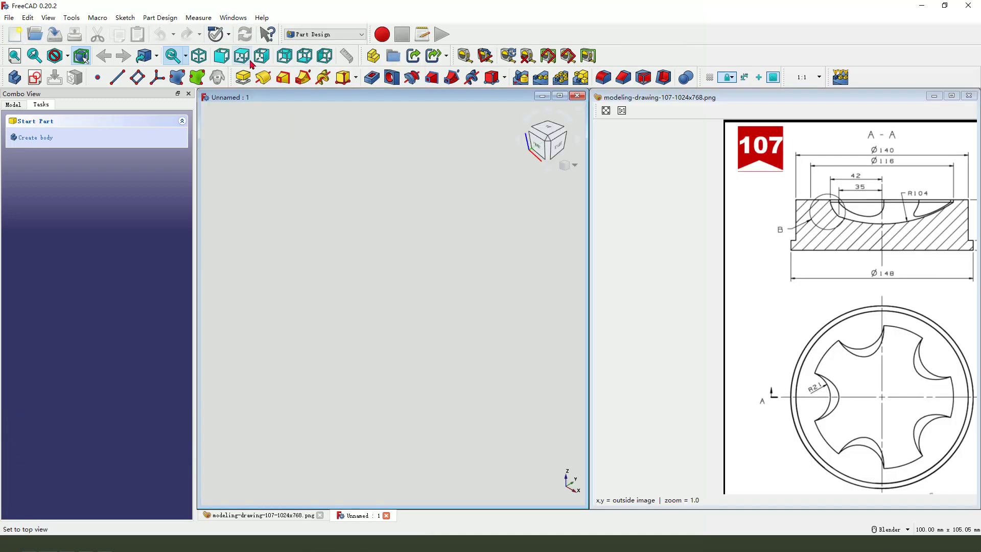
middle_click_drag(762, 191, 776, 263)
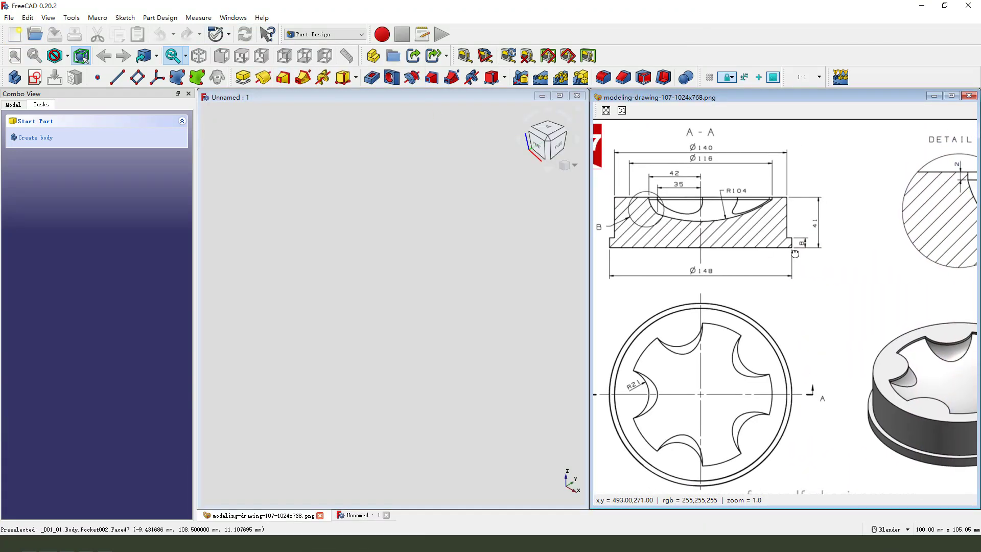
Create a body and open a new sketch on XZ_Plane.
left_click(17, 80)
left_click(35, 76)
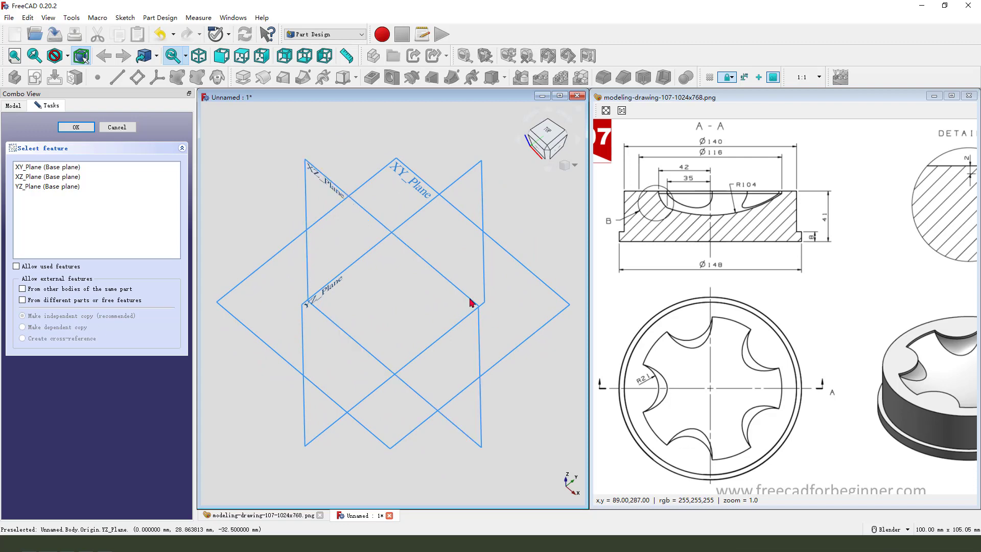
mouse_move(404, 278)
middle_mouse_down()
mouse_move(413, 272)
mouse_move(401, 273)
middle_mouse_up()
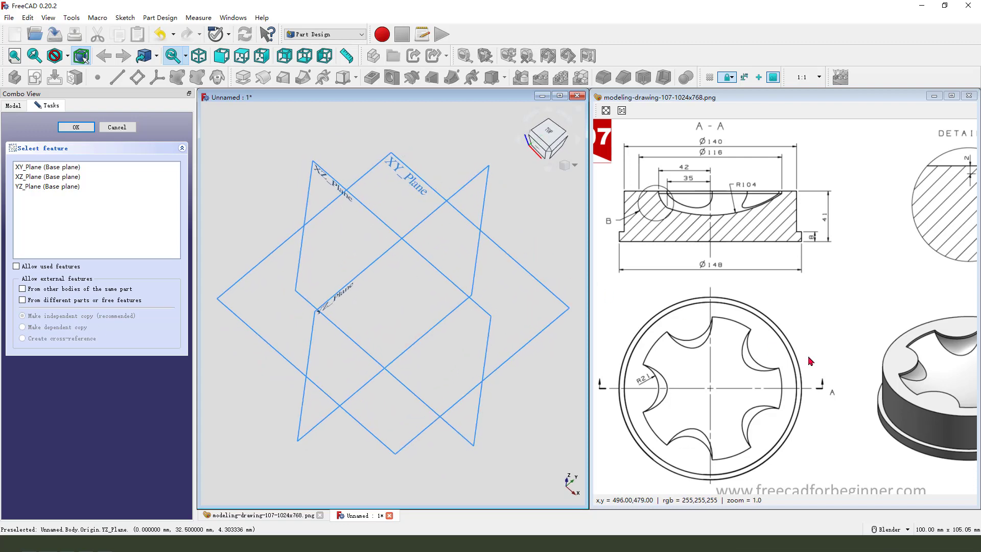
middle_click_drag(742, 348, 757, 349)
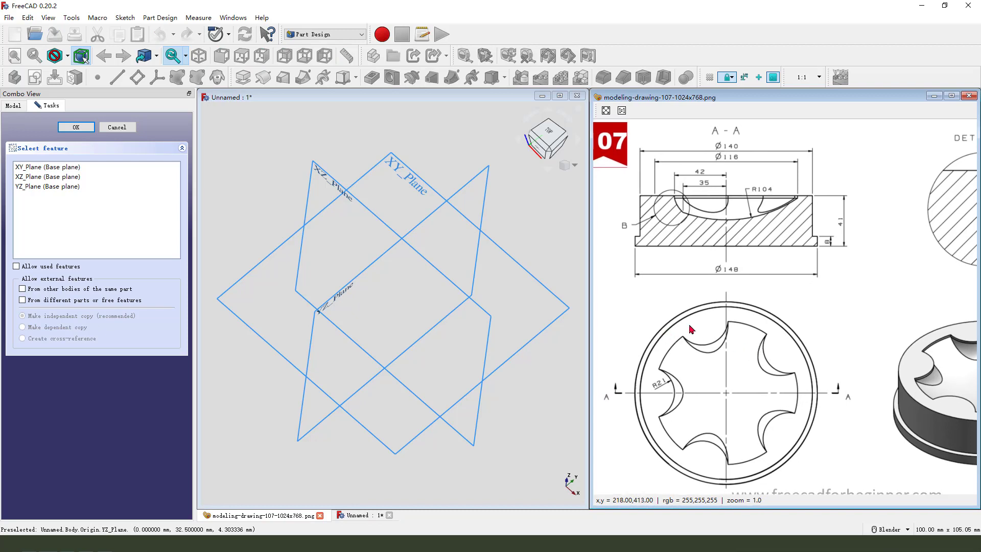
left_click(741, 205)
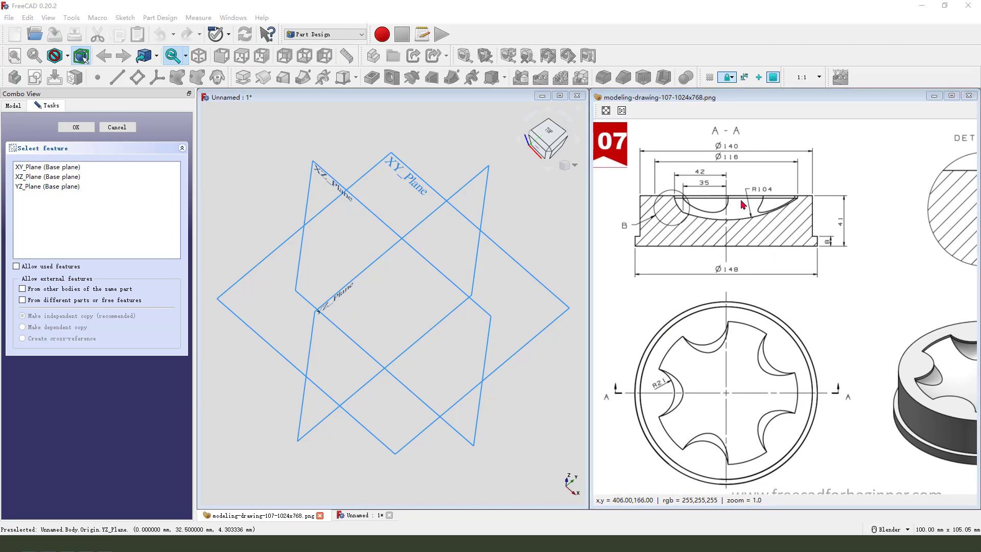
left_click_drag(732, 197, 816, 194)
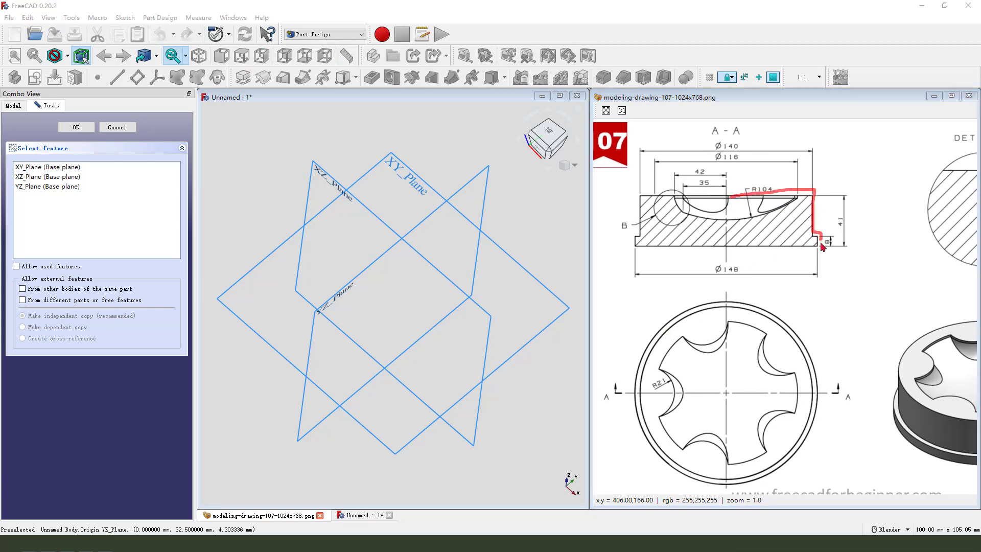
left_click_drag(822, 249, 742, 254)
left_click_drag(758, 192, 753, 173)
left_click_drag(780, 173, 780, 196)
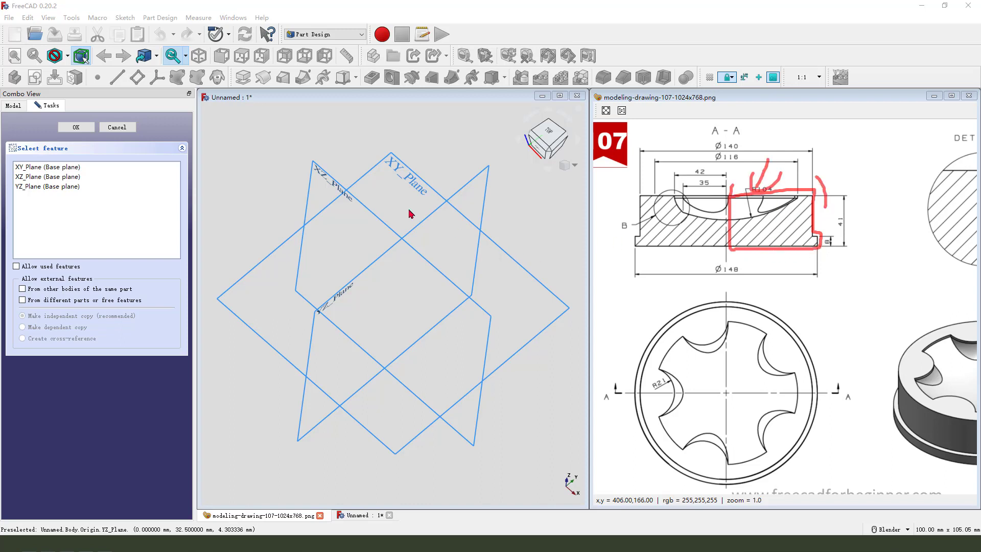
left_click_drag(327, 147, 339, 168)
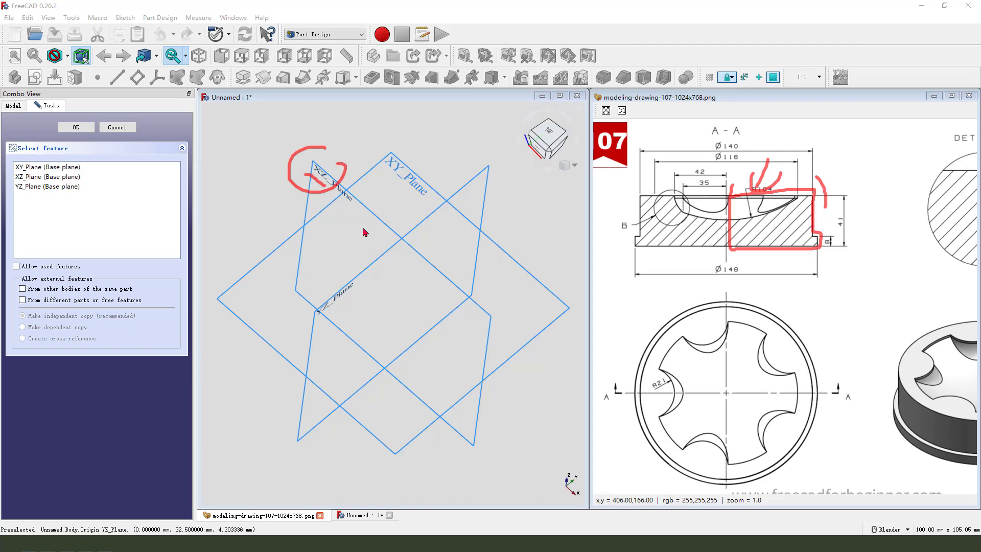
left_click(484, 257)
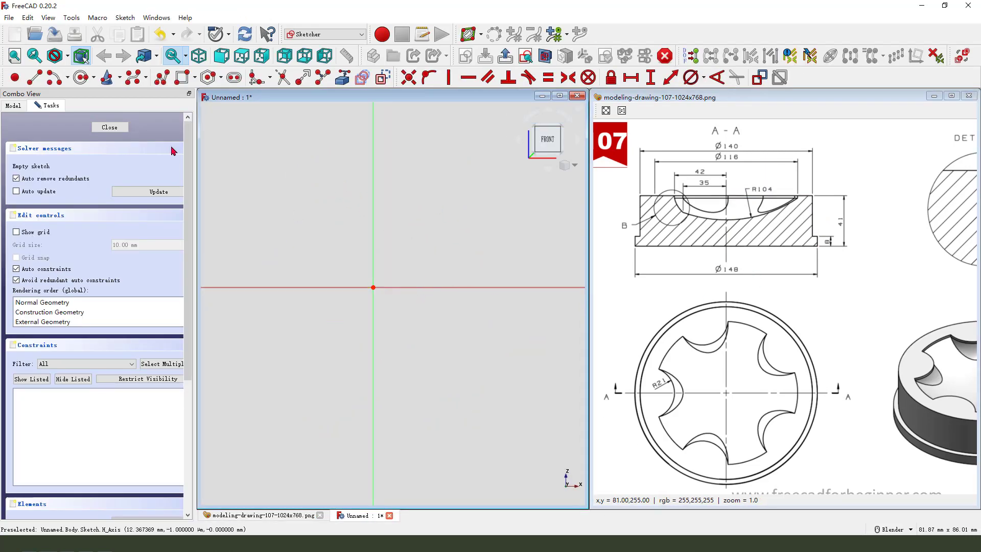
Draw the stepped polyline from the origin: base edge, rim step, ledge, outer wall, top edge.
left_click(162, 77)
left_click(373, 287)
left_click(476, 288)
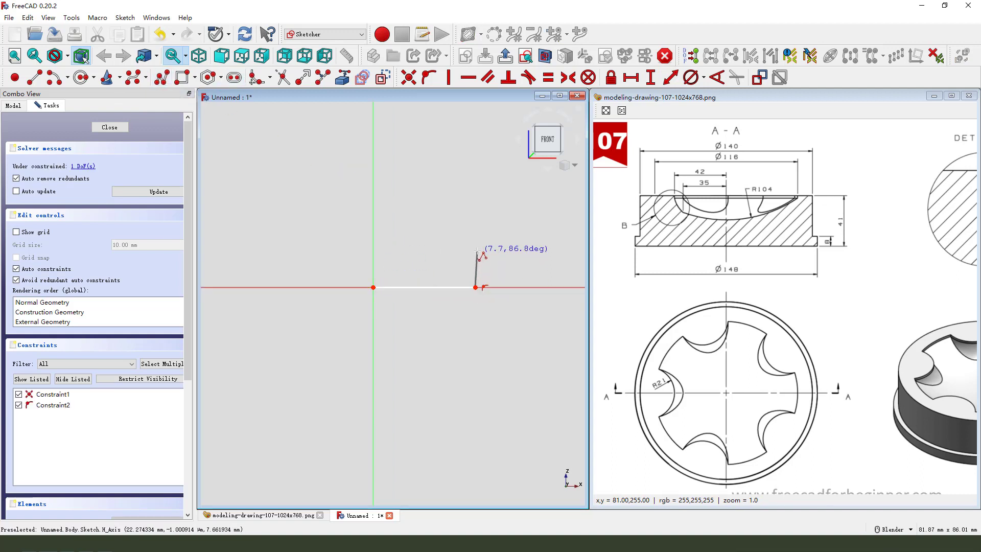
left_click(475, 264)
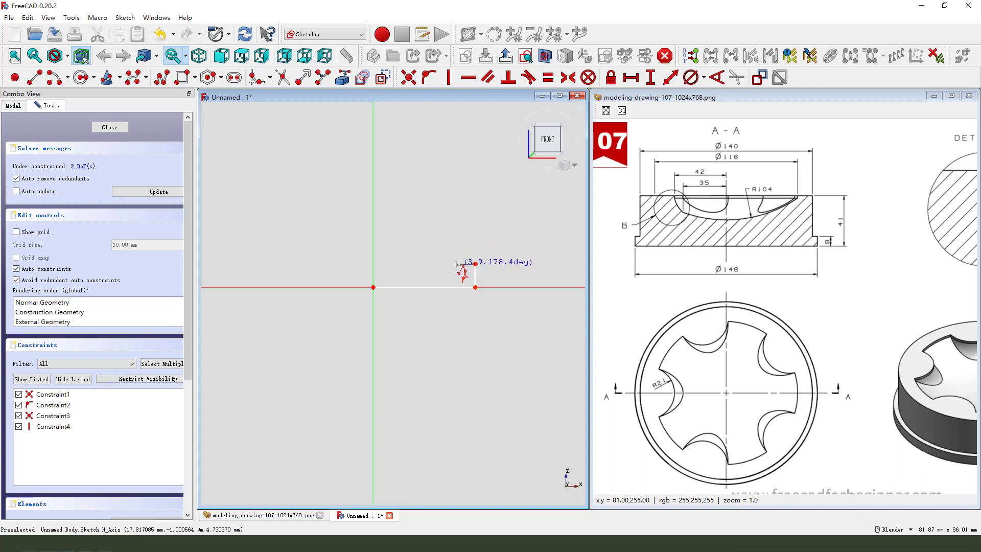
left_click(457, 264)
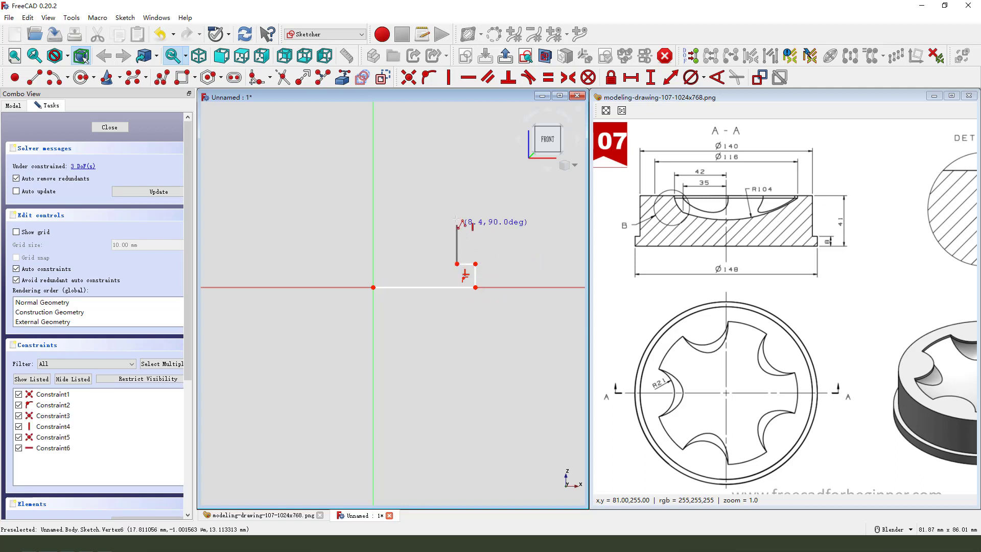
left_click(457, 193)
left_click(437, 194)
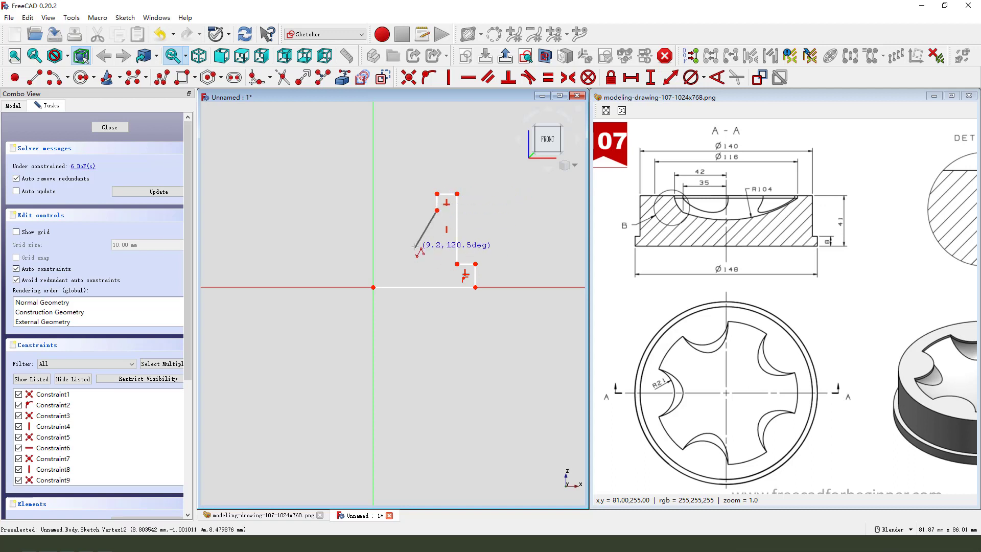
key("Escape")
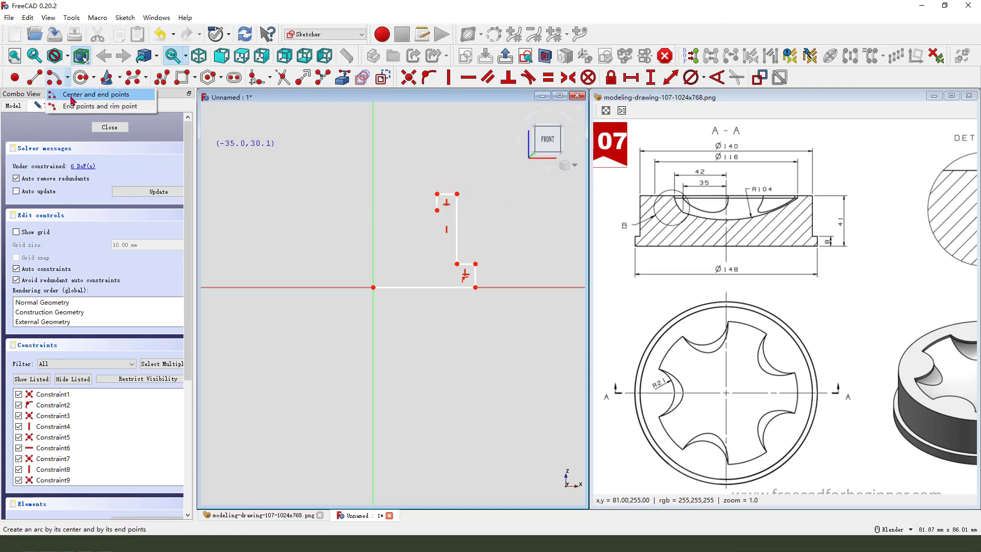
Add the dish arc from the axis to the top corner and a closing line down the axis.
left_click(404, 218)
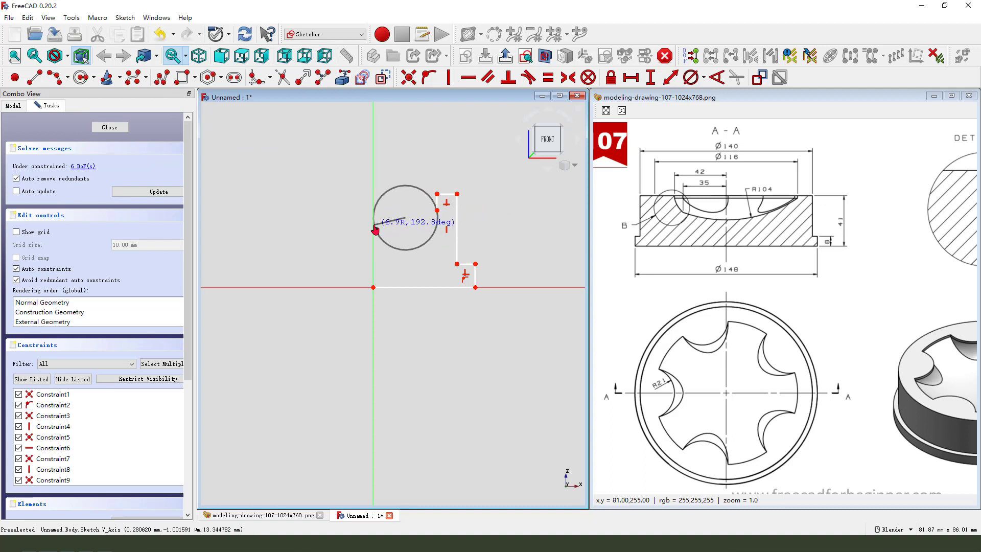
left_click(377, 226)
left_click(437, 212)
scroll(408, 266, "down", 1)
scroll(407, 207, "up", 1)
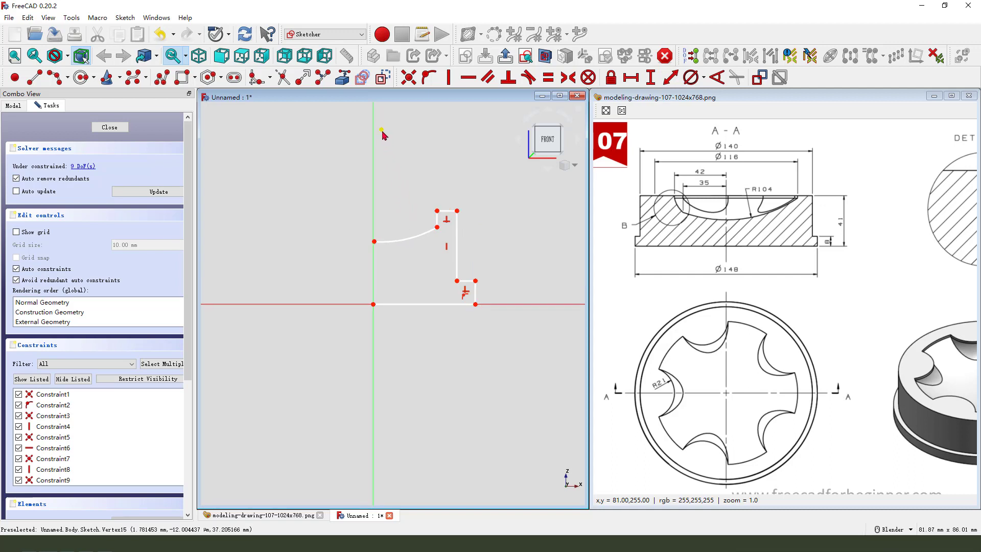
key("Escape")
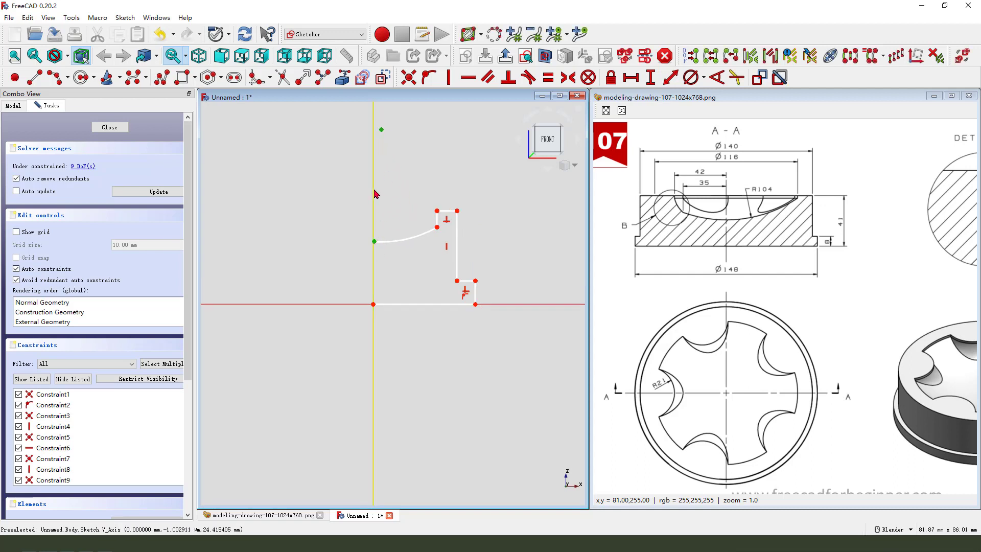
left_click(448, 78)
scroll(400, 243, "down", 2)
scroll(399, 242, "up", 1)
left_click(34, 76)
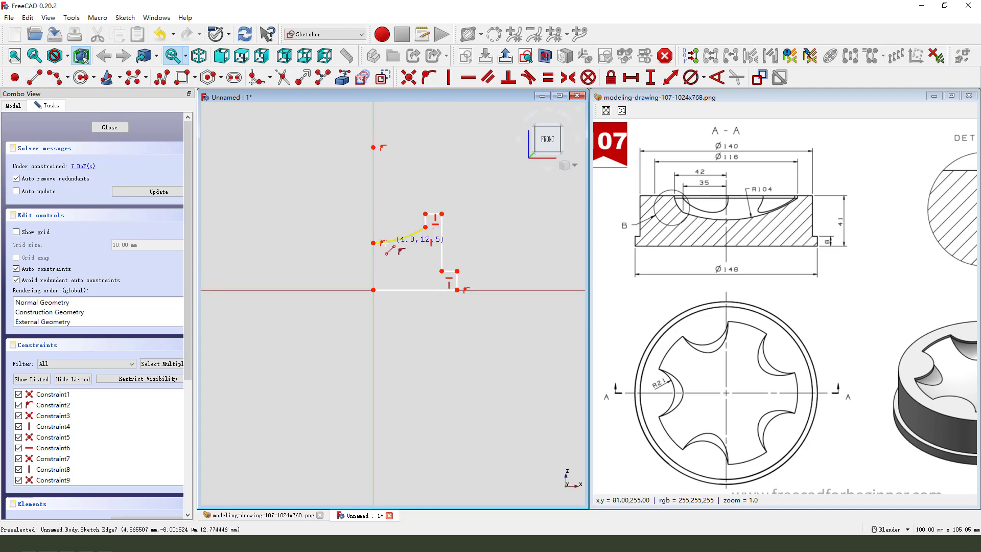
left_click(373, 242)
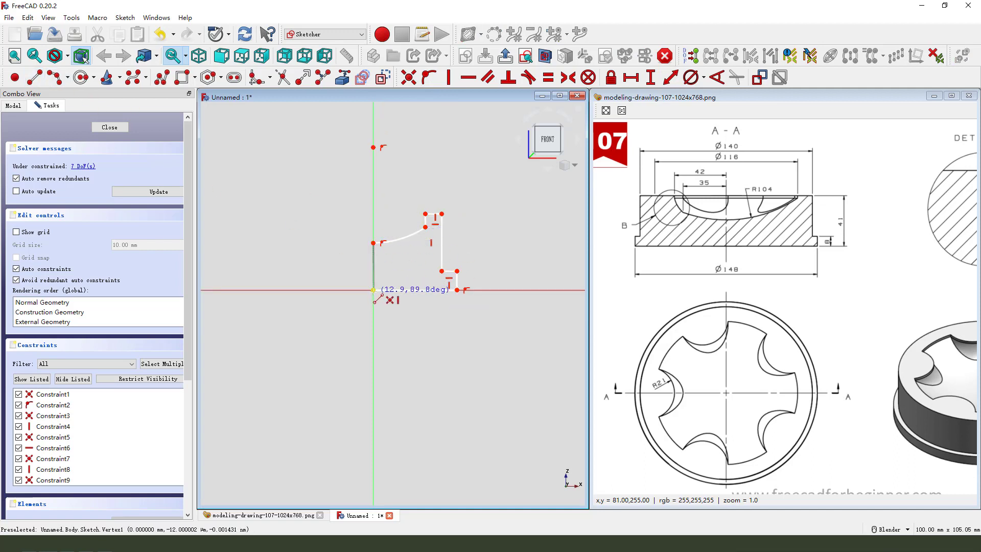
left_click(374, 290)
scroll(463, 251, "up", 1)
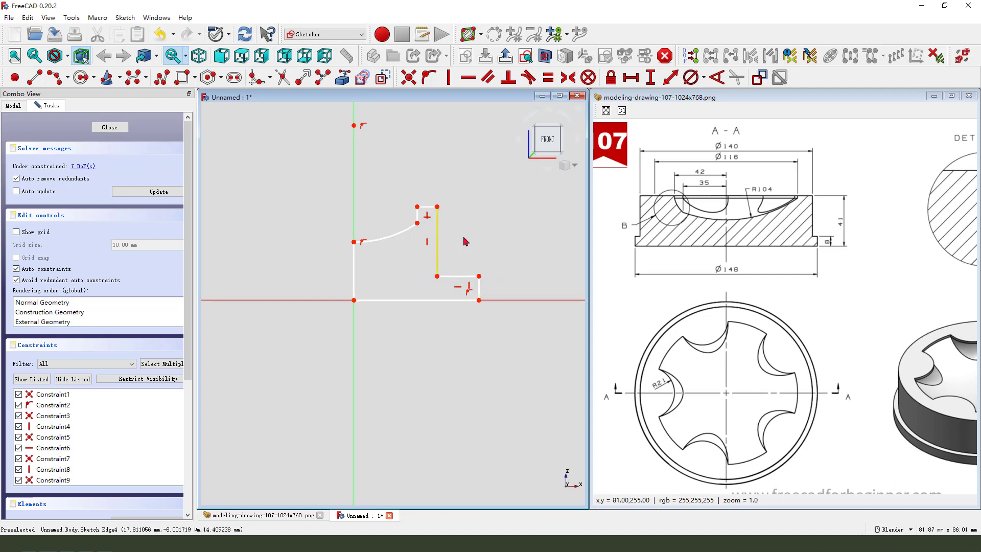
scroll(409, 264, "down", 1)
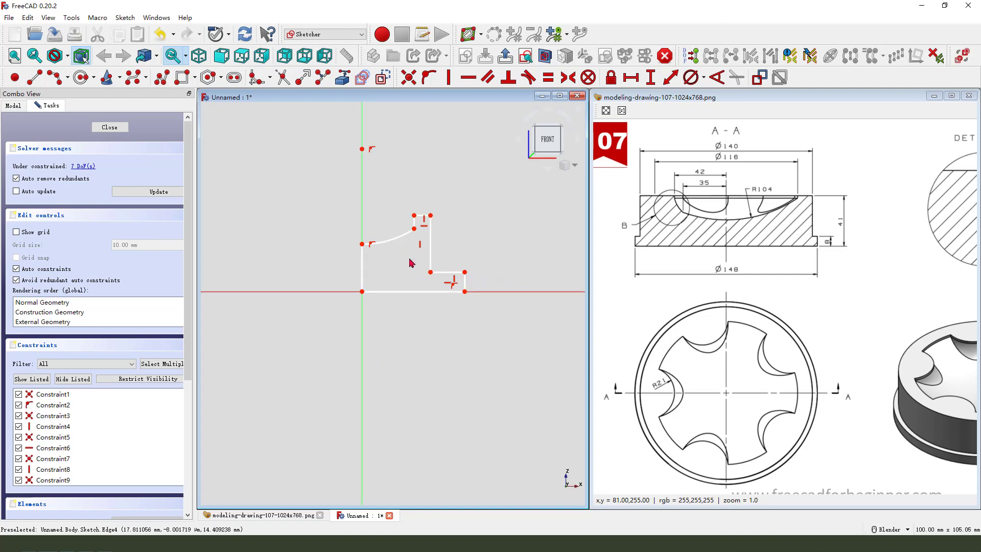
Dimension the rim step height (8 mm) and the profile height (14 mm).
left_click(465, 283)
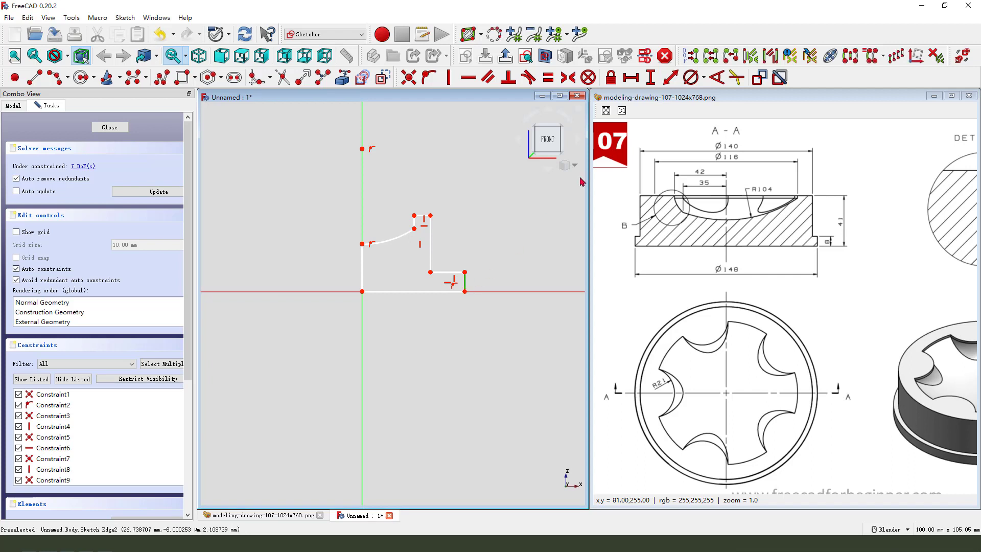
left_click(651, 79)
type("8")
key("Return")
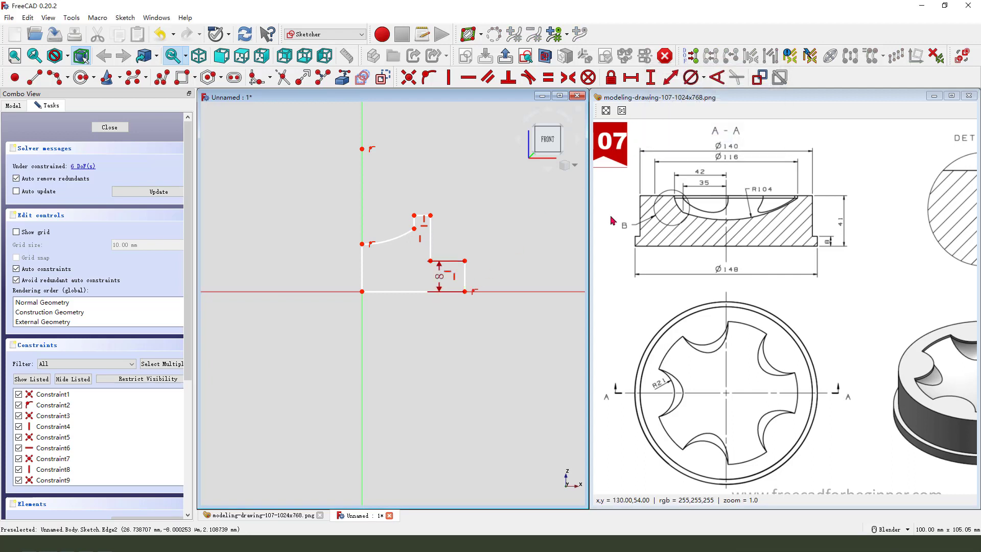
left_click_drag(444, 279, 504, 274)
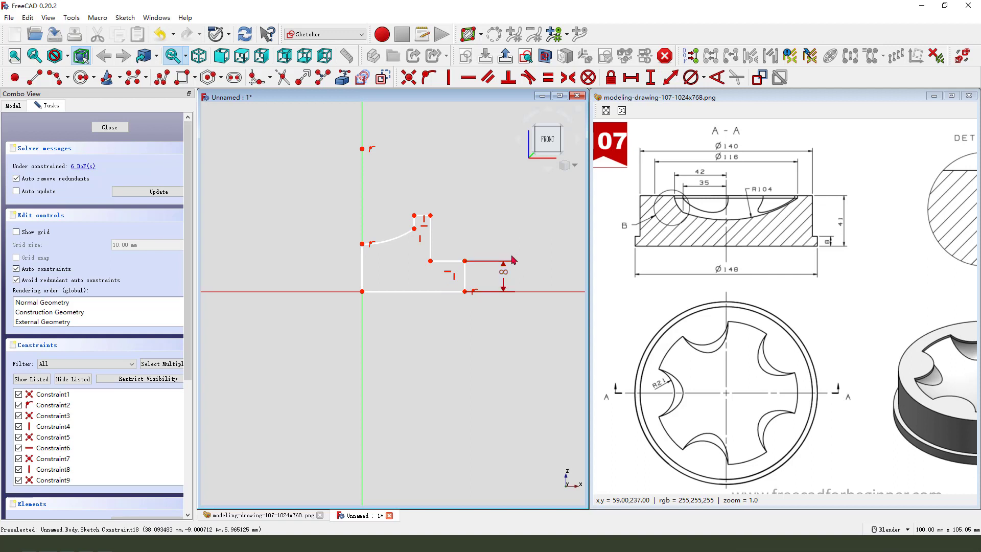
left_click(430, 217)
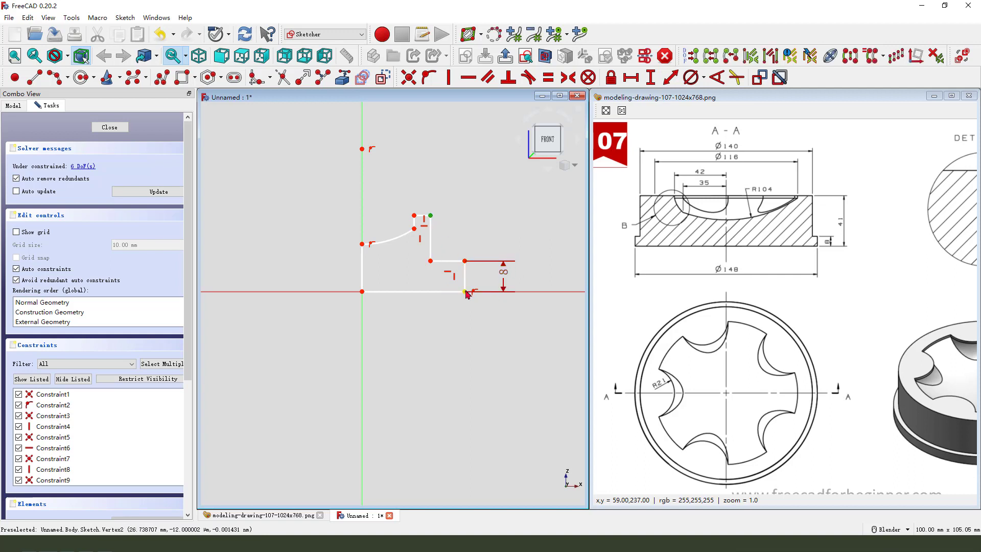
left_click(650, 78)
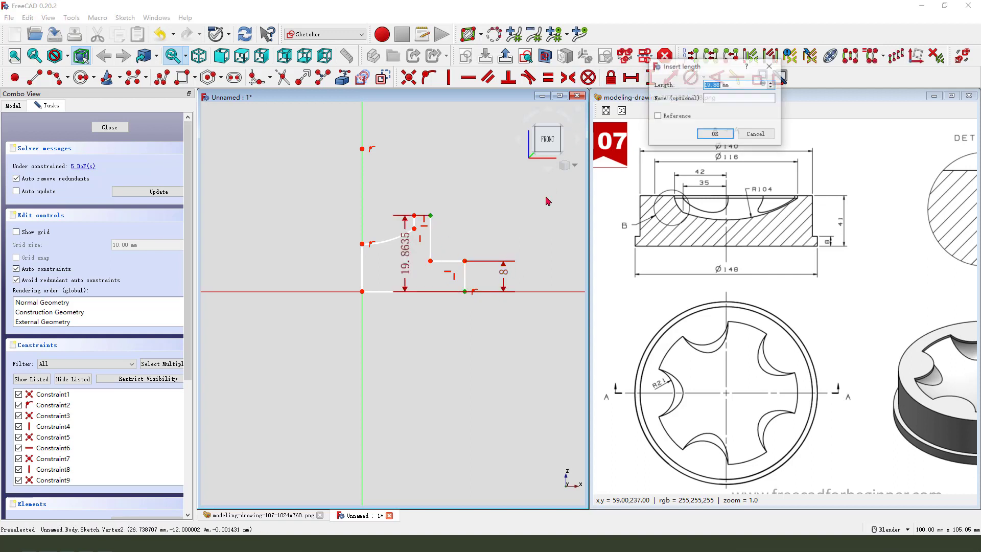
key("Return")
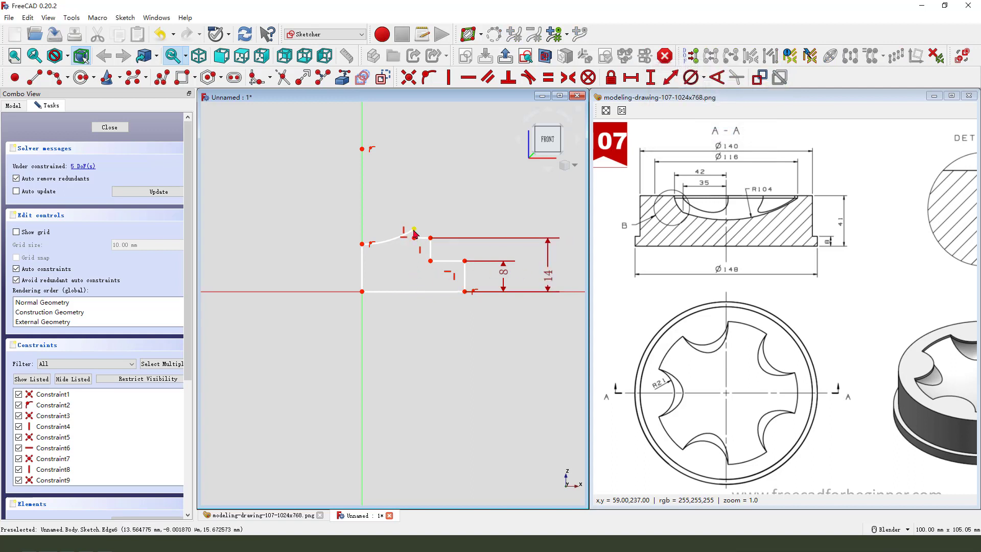
left_click_drag(413, 228, 407, 238)
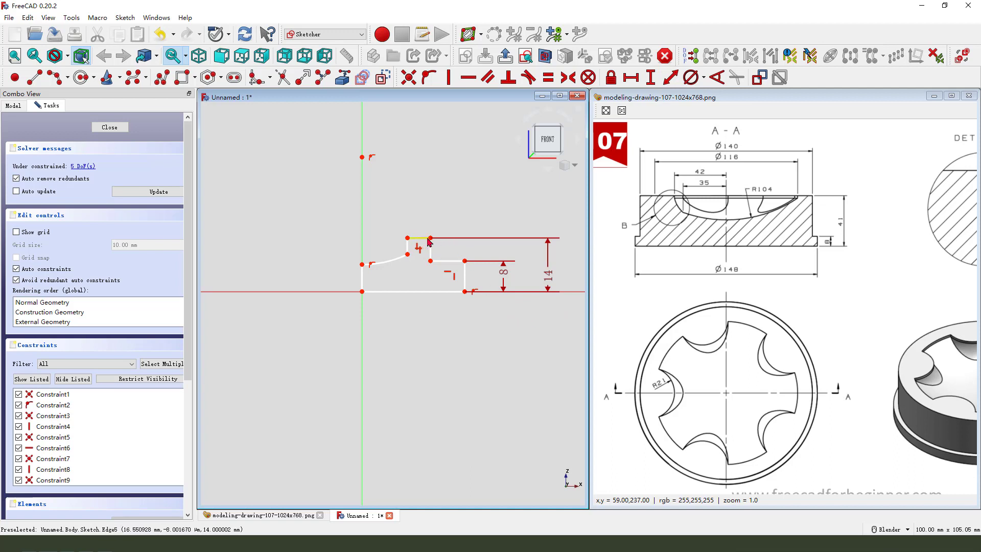
Set the overall width to 74 mm and the top width to 70 mm.
left_click(465, 292)
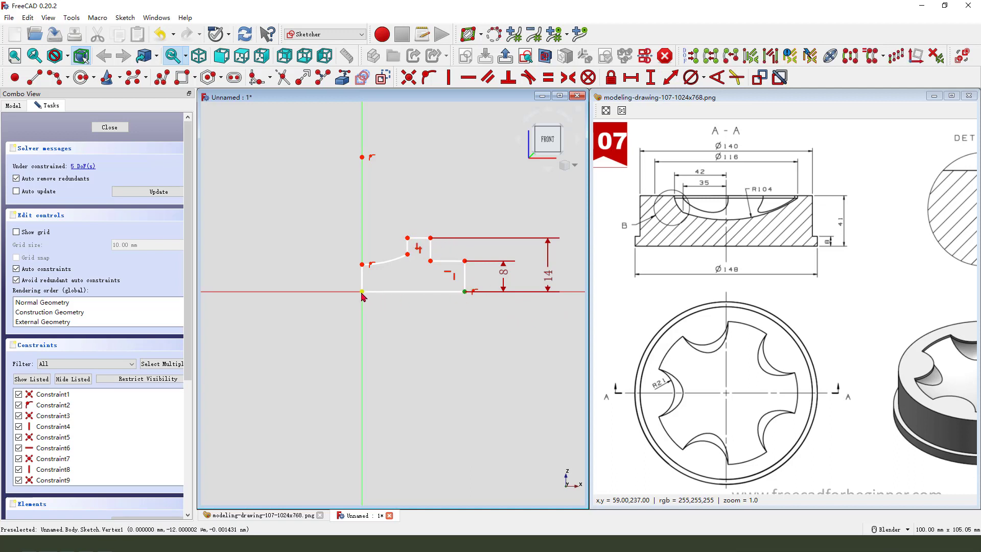
left_click(631, 76)
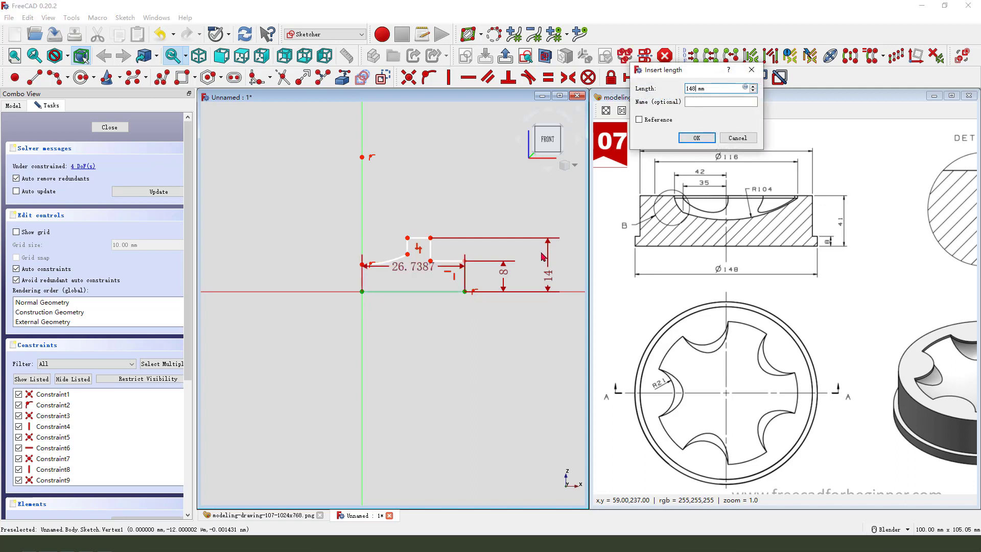
key("Return")
scroll(341, 267, "down", 3)
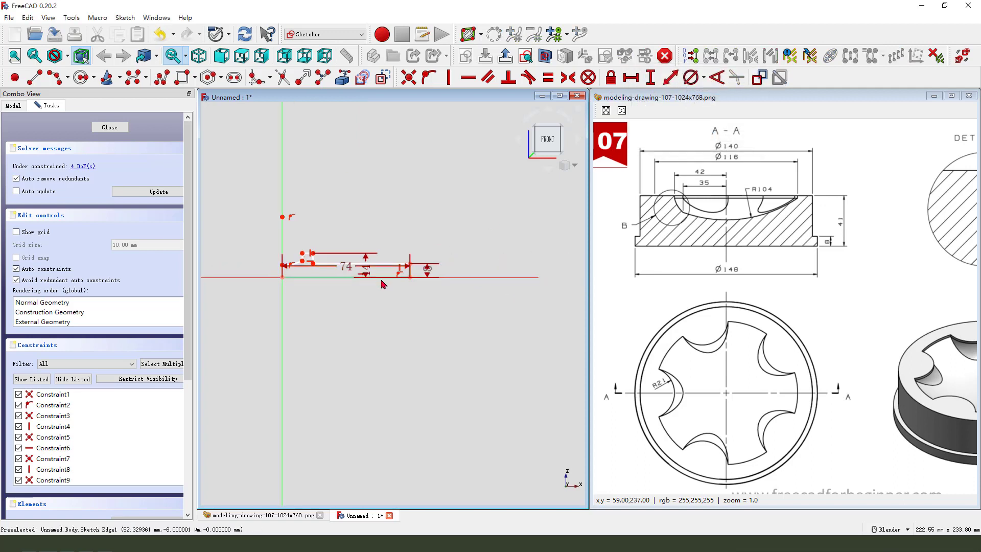
left_click_drag(342, 267, 330, 334)
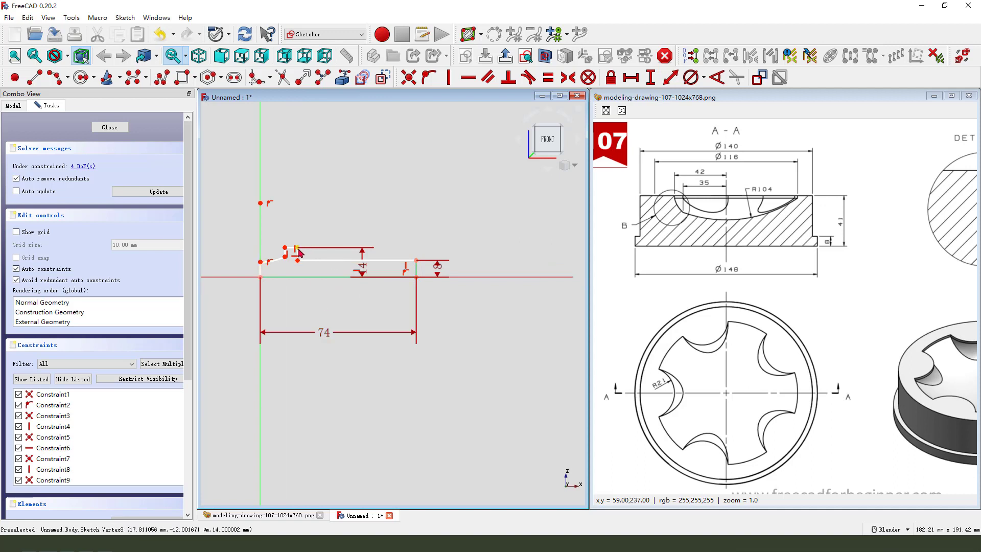
left_click_drag(382, 242, 399, 261)
left_click(386, 247)
left_click(260, 262)
left_click(631, 78)
type("70")
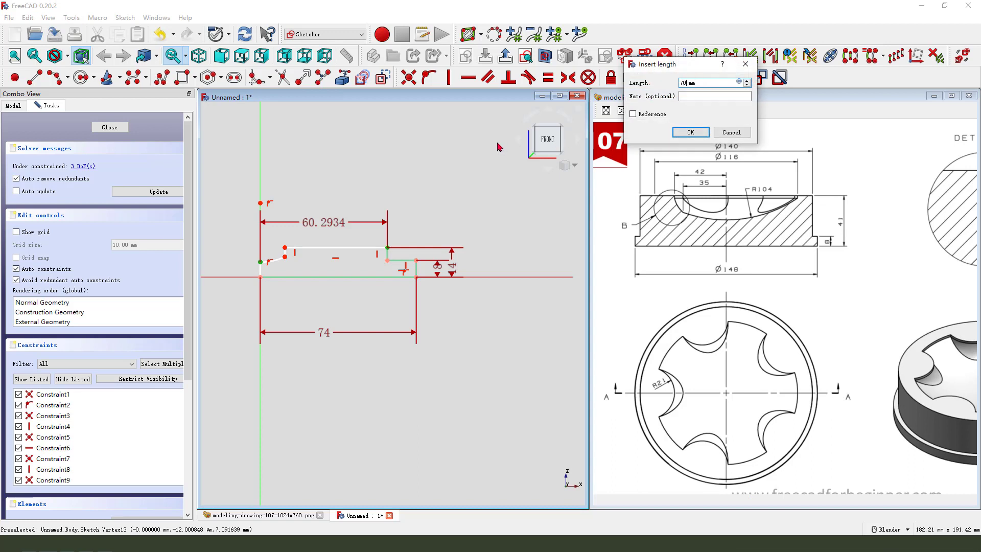
key("Return")
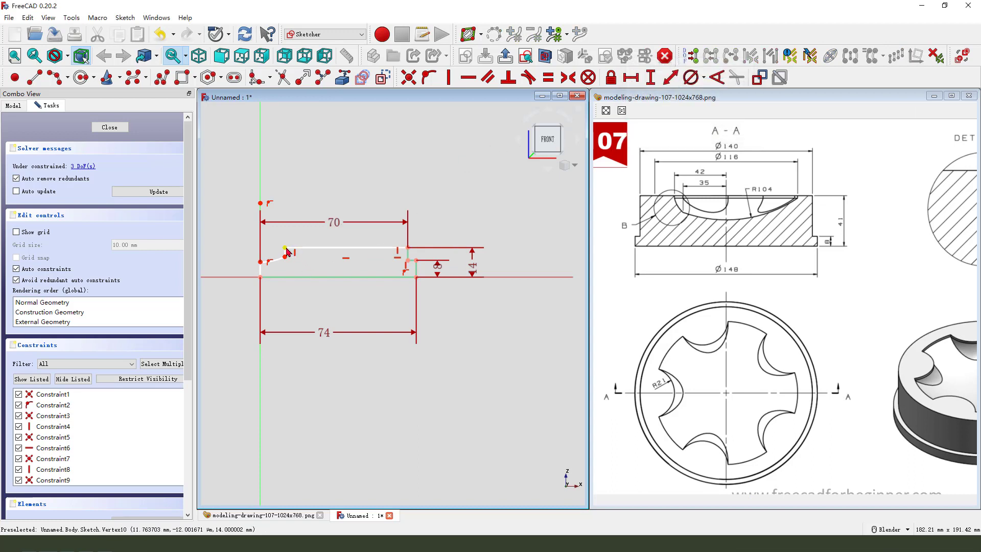
left_click_drag(286, 250, 303, 248)
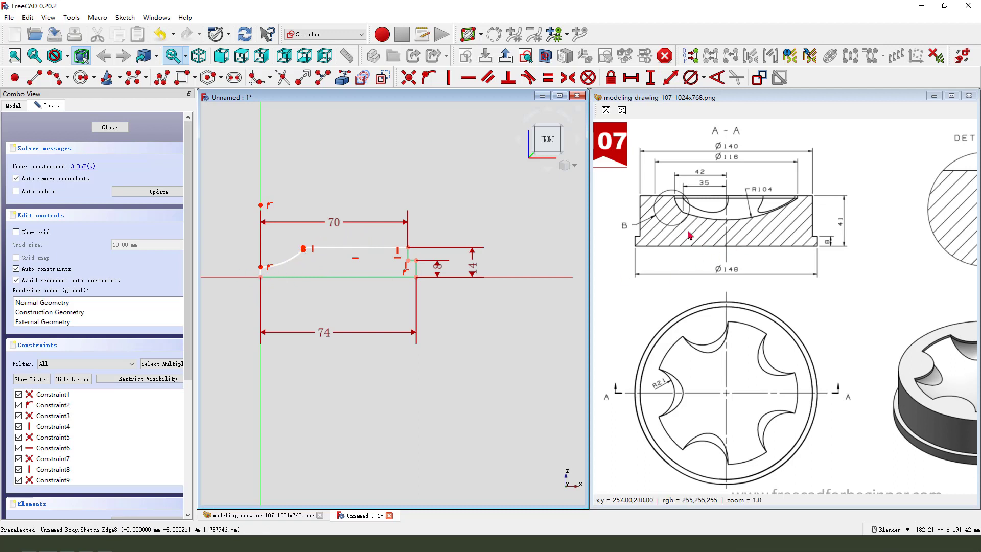
Check Detail B on the drawing and set the short edge to 2 mm.
middle_click_drag(883, 265, 846, 217)
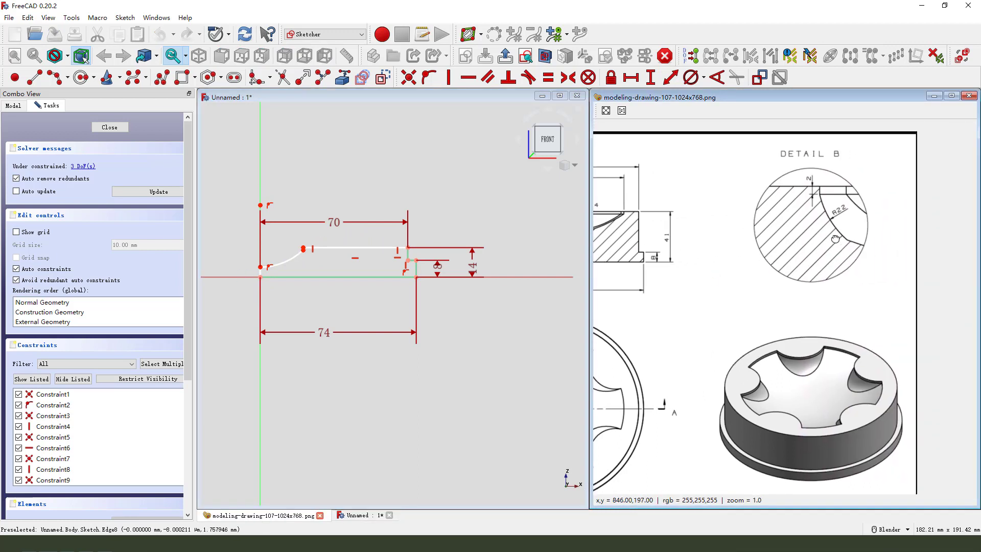
left_click_drag(830, 191, 830, 213)
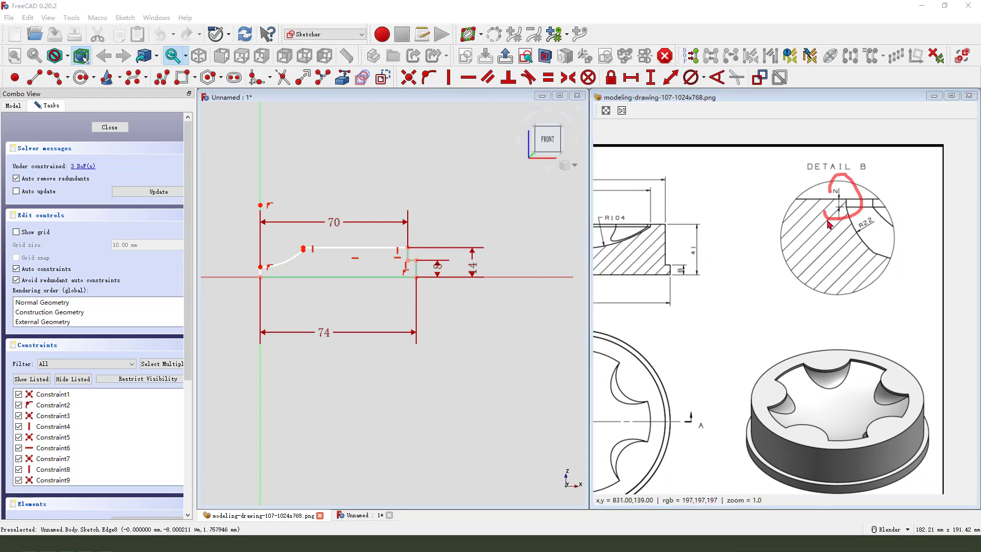
middle_click_drag(786, 249, 810, 219)
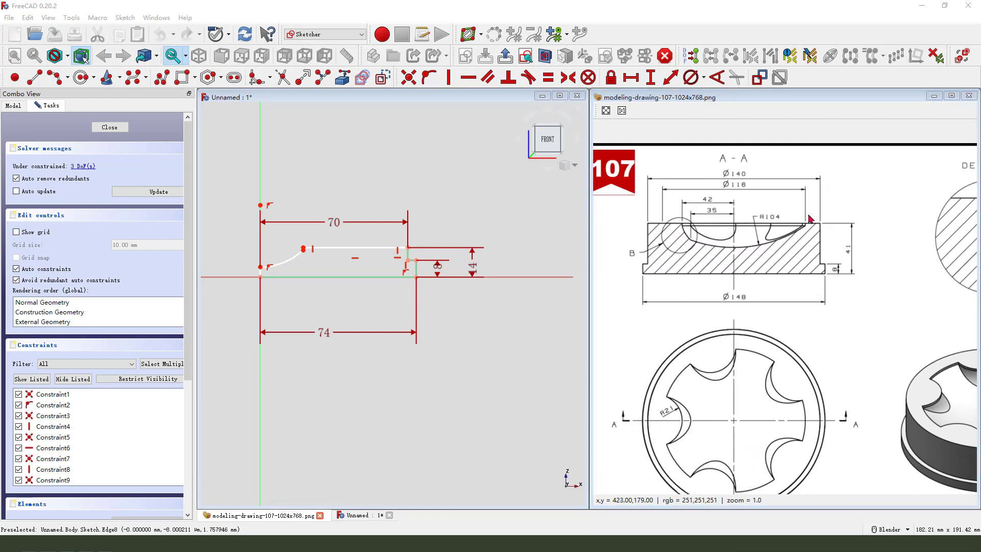
scroll(287, 254, "up", 2)
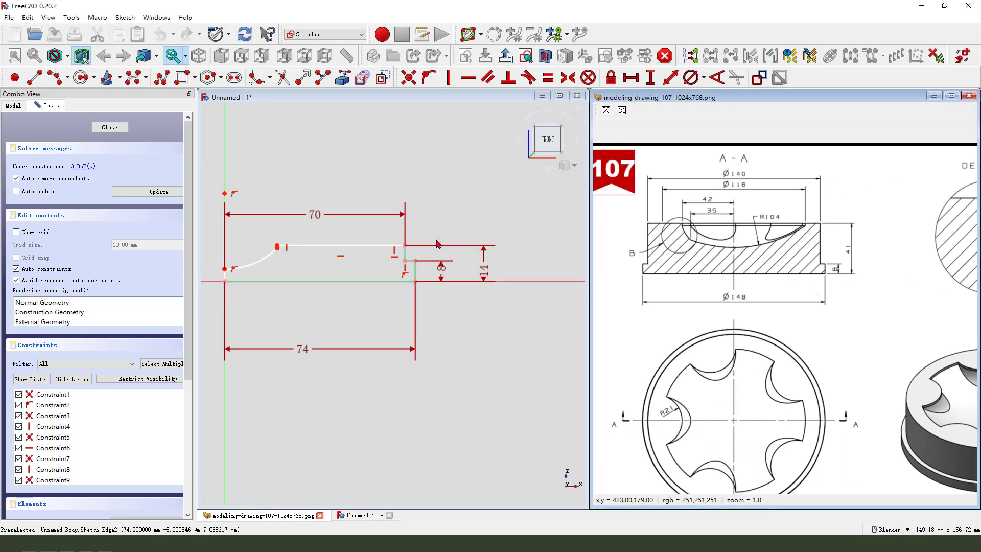
scroll(286, 254, "up", 1)
scroll(287, 249, "up", 1)
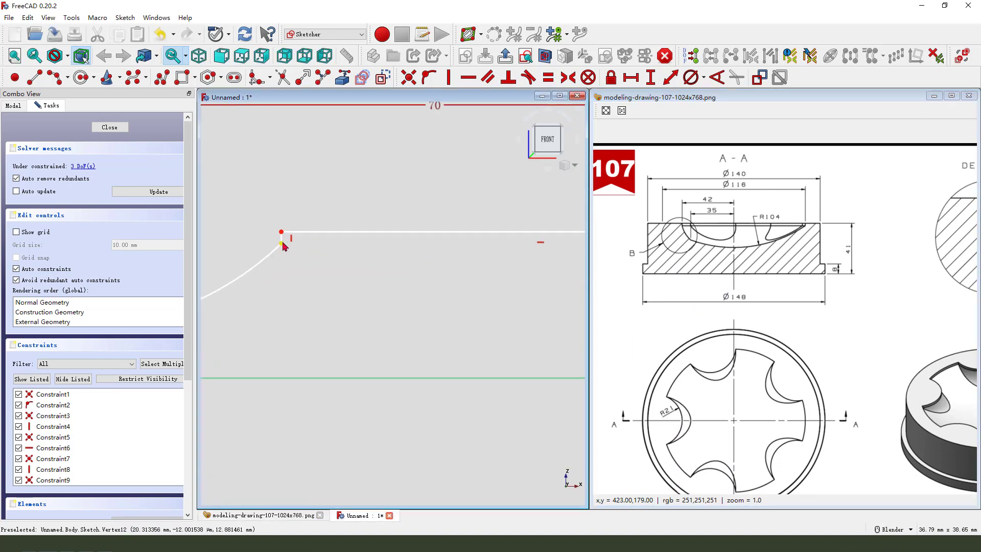
left_click(651, 78)
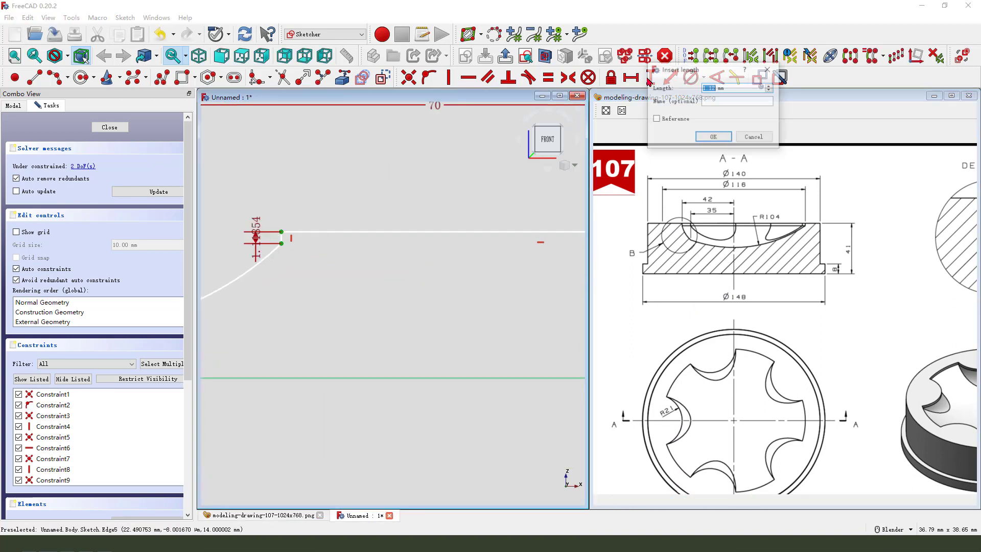
type("2")
key("Return")
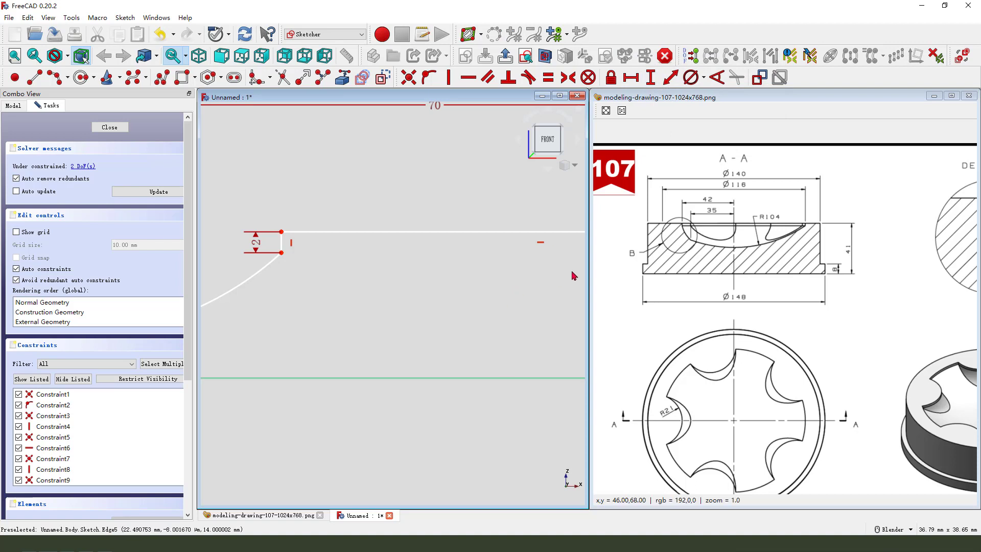
scroll(574, 273, "down", 2)
Set the dish arc radius to 104 mm and dimension its endpoint horizontally.
left_click(395, 274)
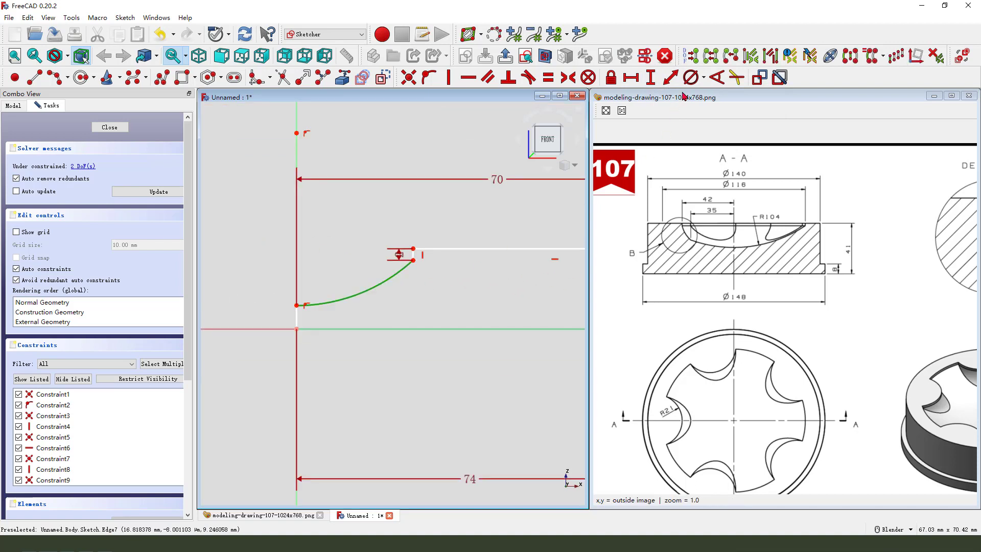
left_click(690, 78)
type("104")
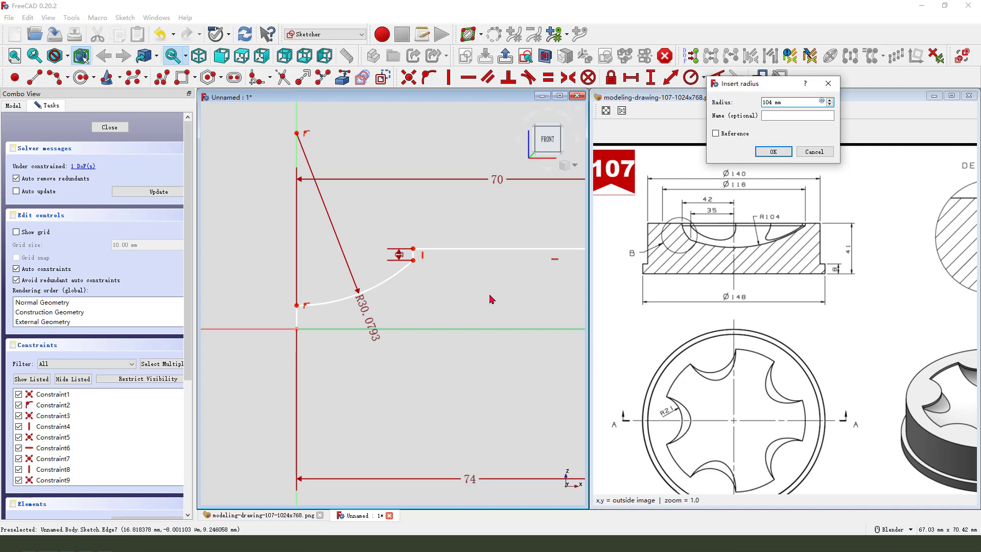
key("Return")
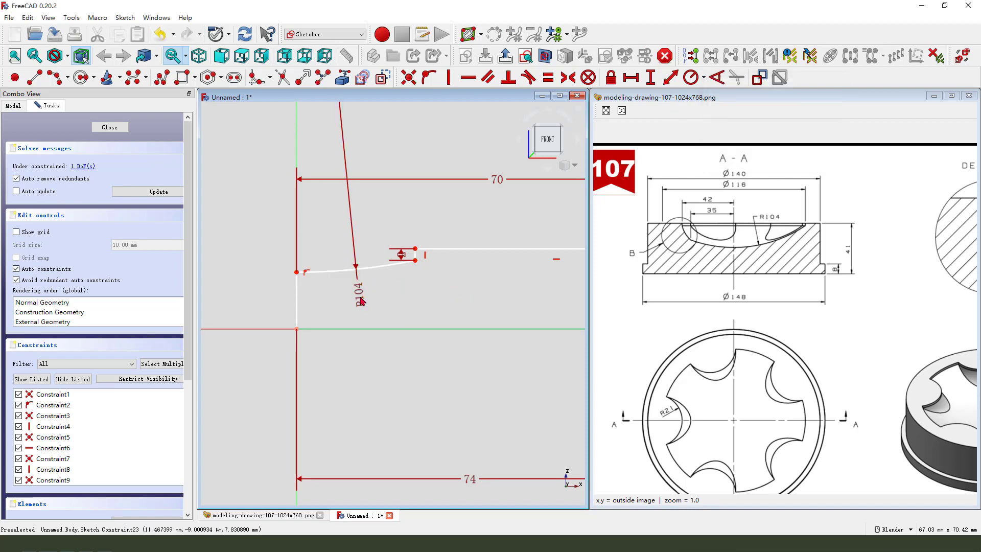
scroll(366, 312, "down", 3)
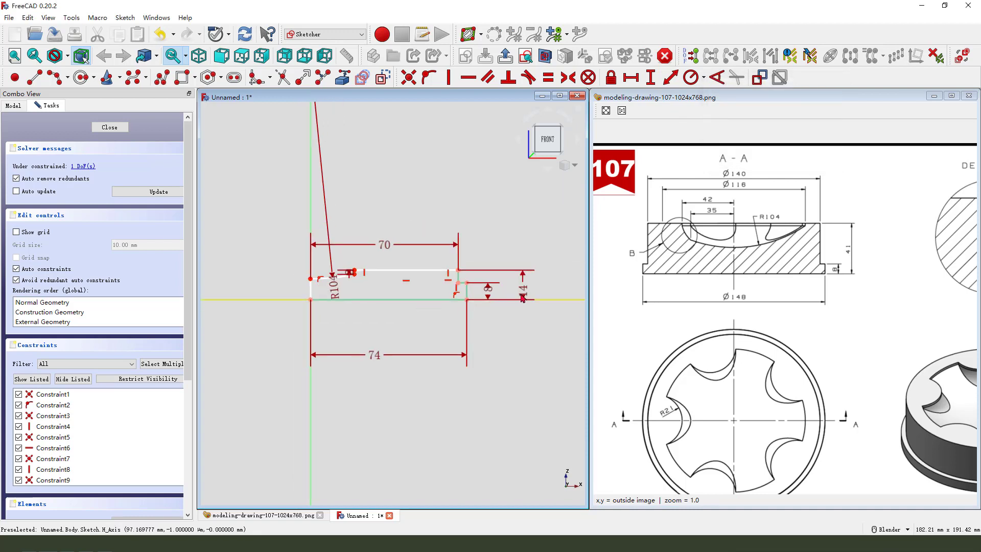
scroll(412, 286, "up", 1)
left_click(325, 266)
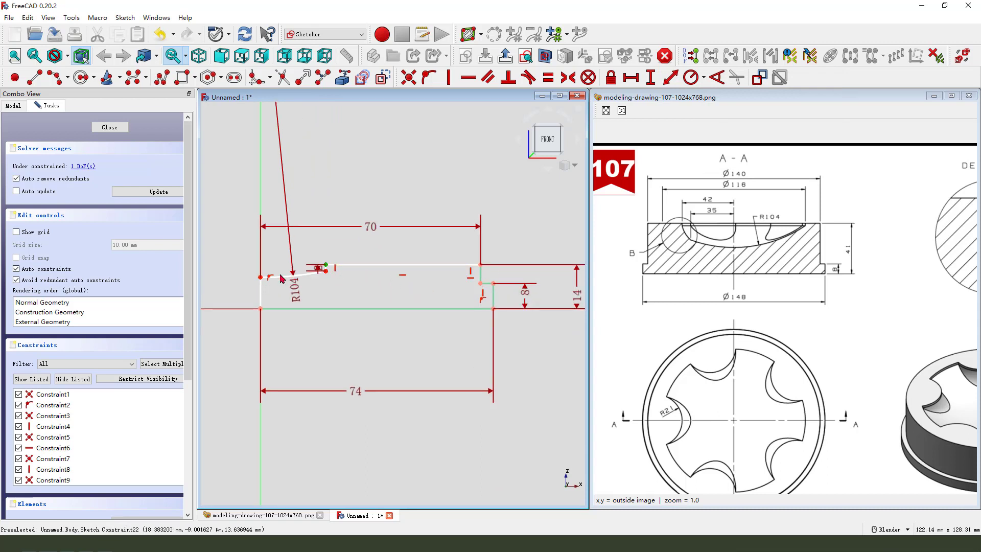
left_click(261, 279)
left_click(630, 78)
type("116/2 mm")
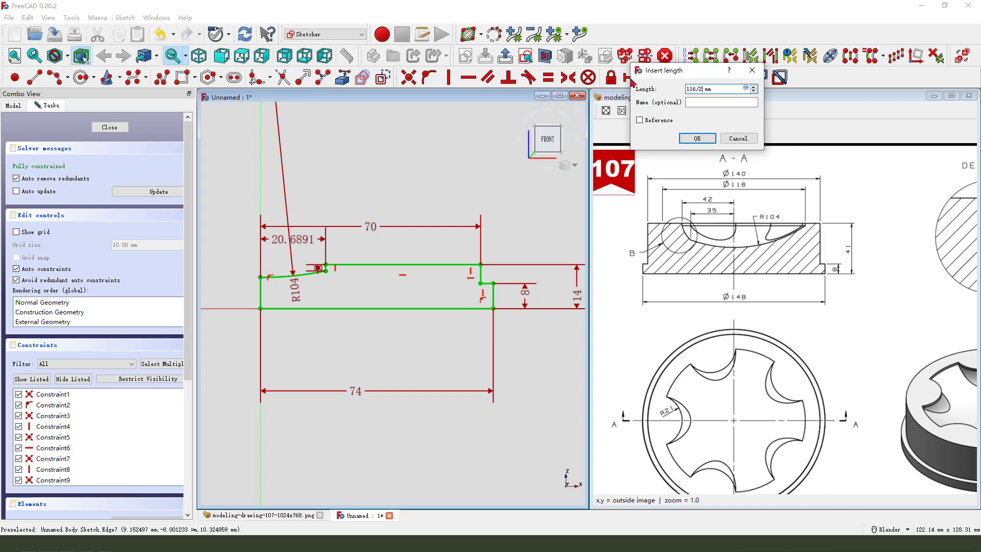
Place the arc endpoint 58 mm from the axis and move the 70, R104, 2 and height labels clear.
key("Return")
scroll(348, 261, "down", 2)
scroll(366, 258, "down", 1)
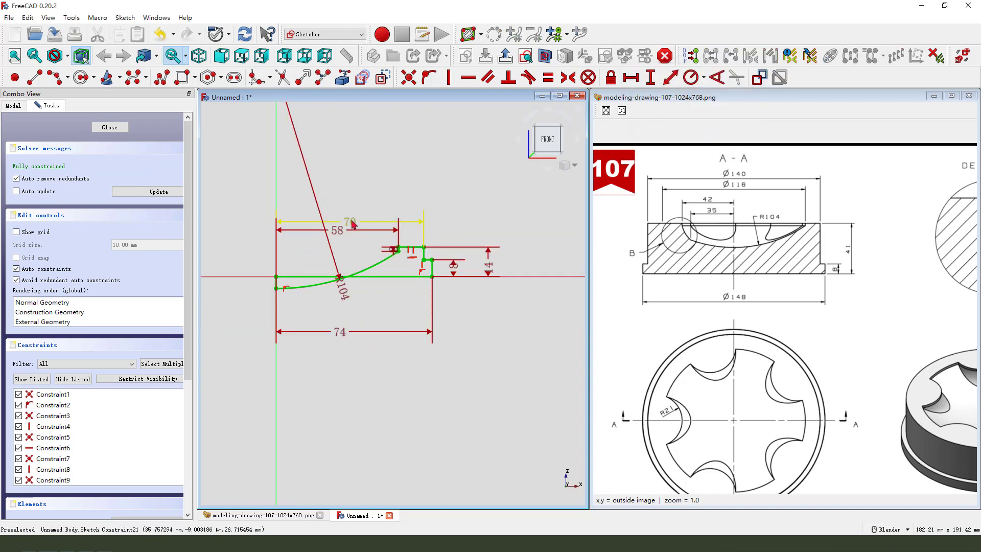
left_click_drag(352, 224, 352, 194)
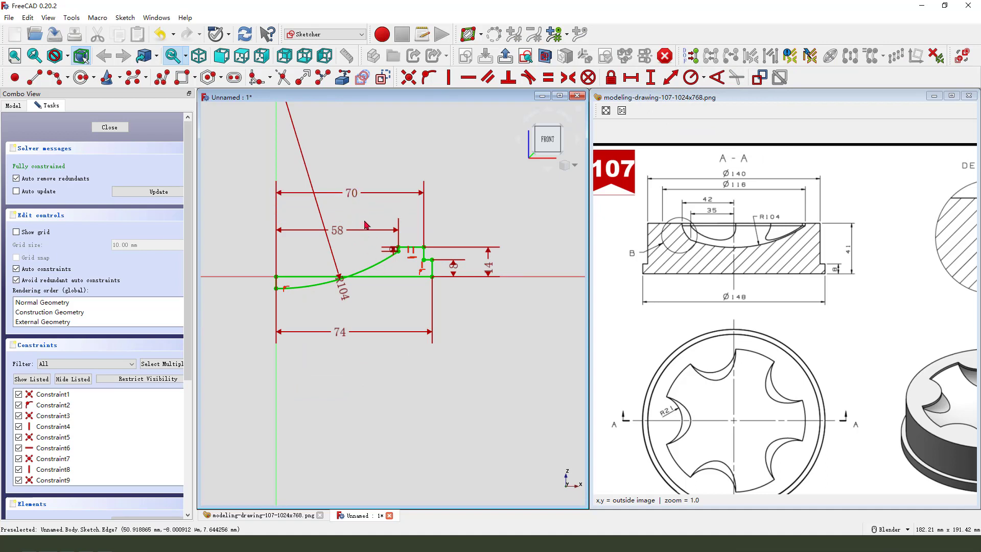
scroll(366, 223, "up", 1)
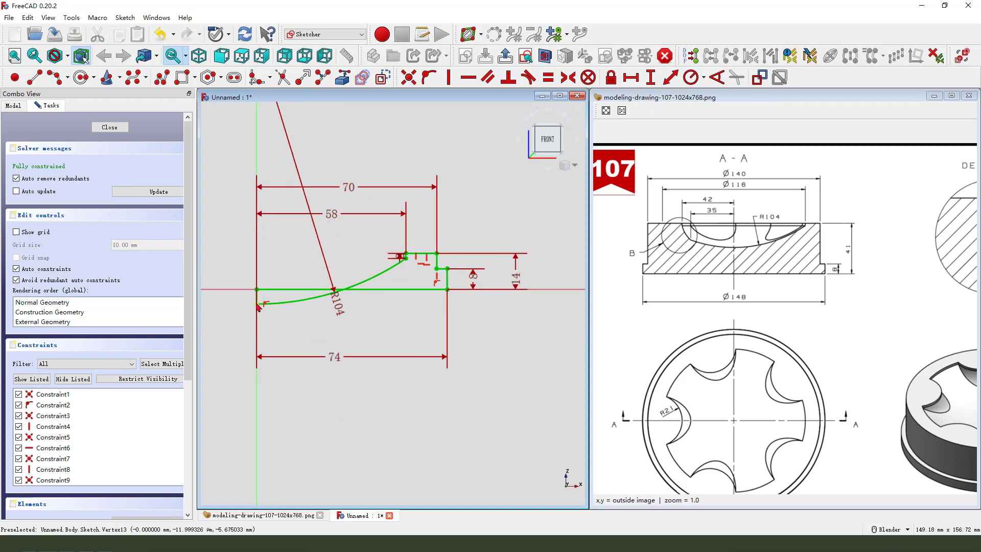
left_click_drag(342, 310, 368, 320)
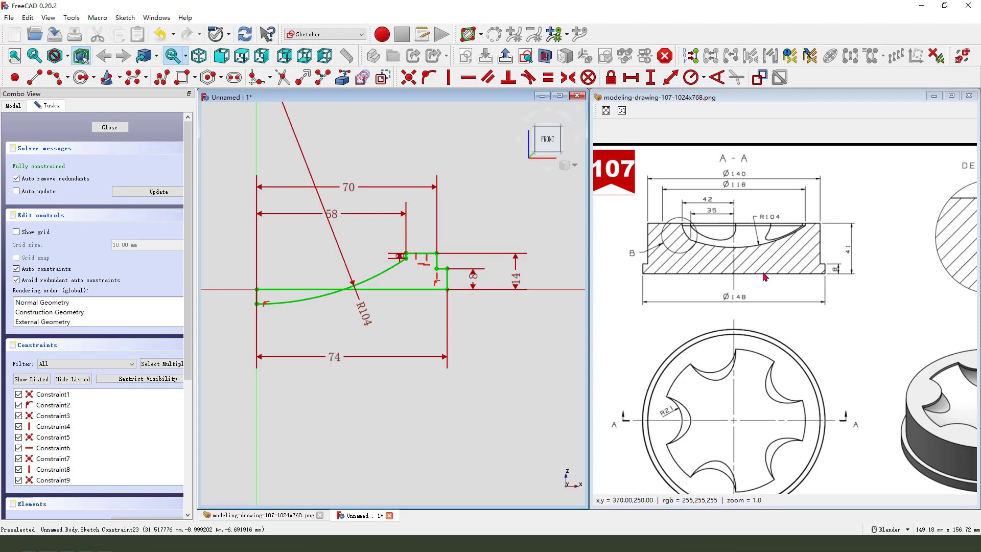
middle_click_drag(892, 309, 783, 280)
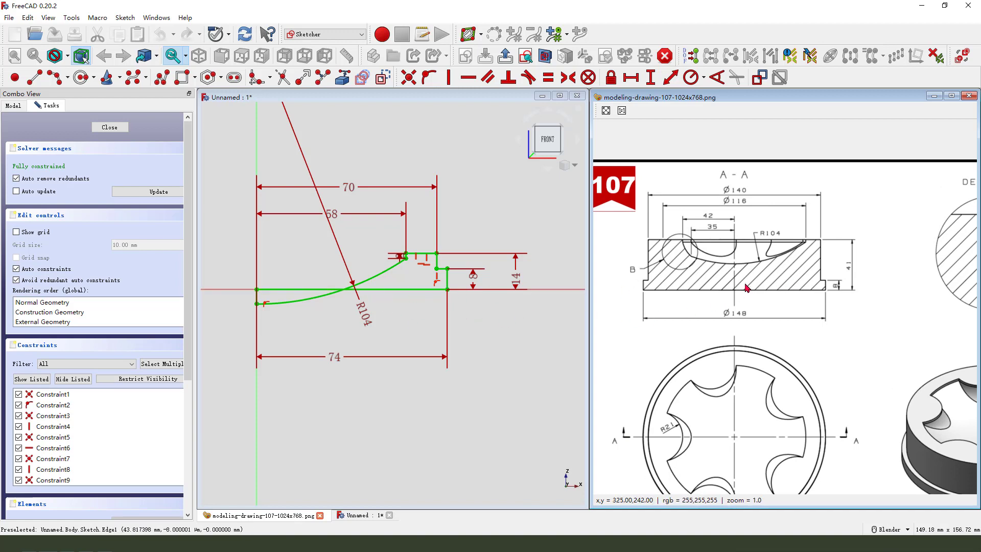
scroll(472, 360, "down", 1)
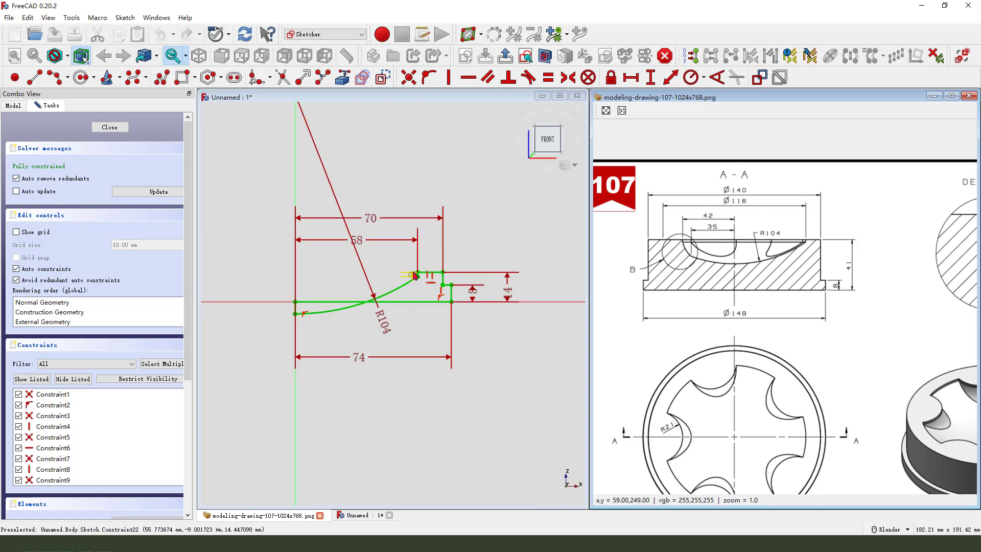
left_click_drag(412, 279, 394, 262)
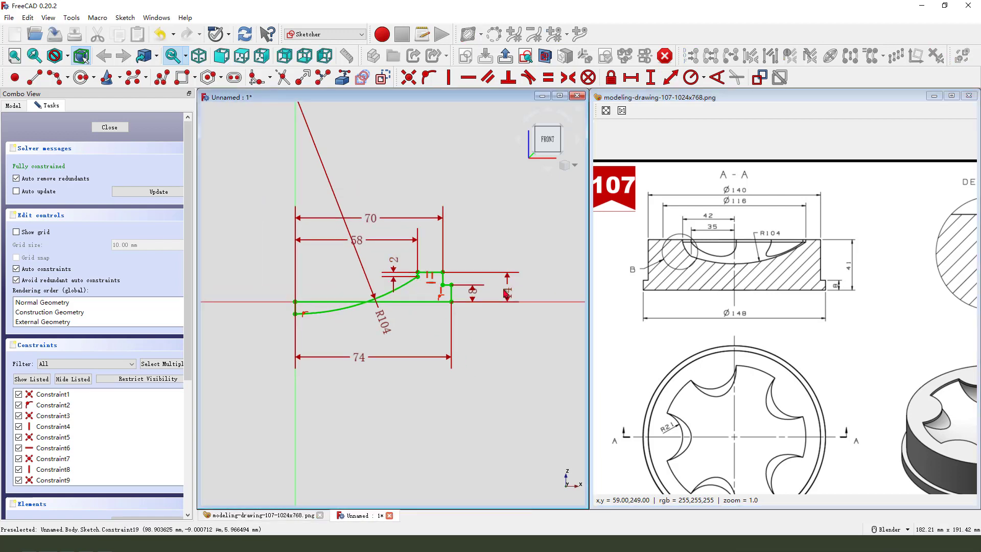
left_click_drag(507, 293, 528, 292)
Change the height dimension to 41 mm and rearrange the 70, 58, R104, 8 and 74 labels.
double_click(528, 289)
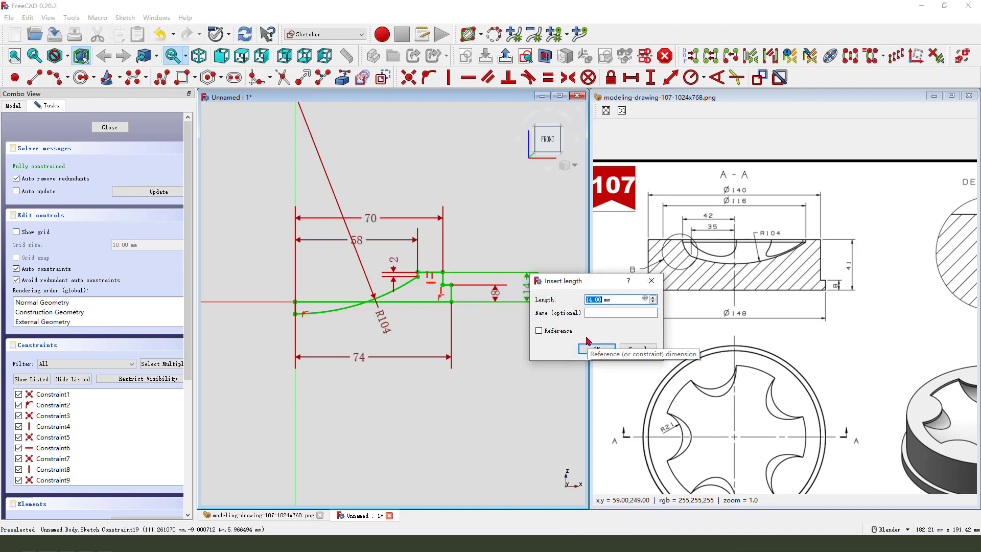
left_click(587, 346)
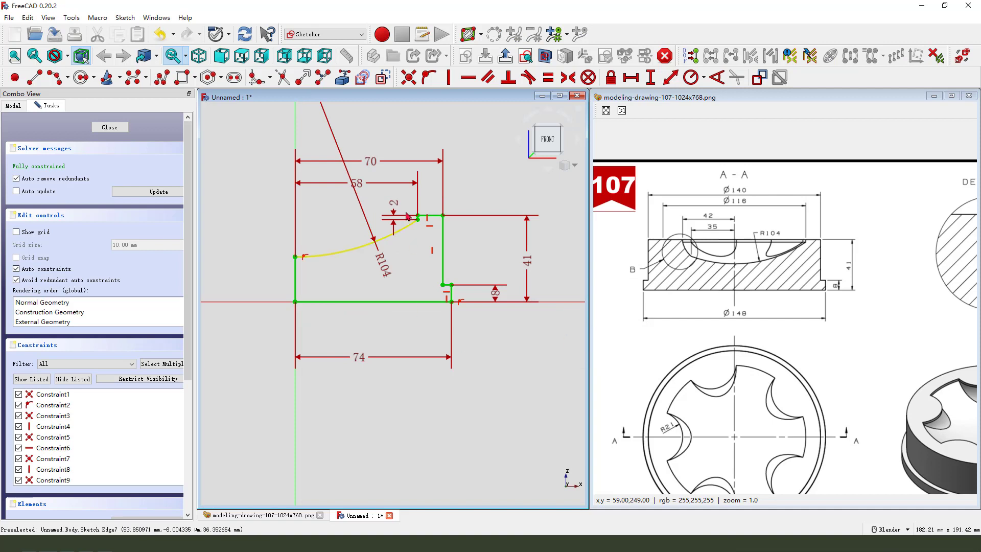
left_click_drag(395, 201, 391, 200)
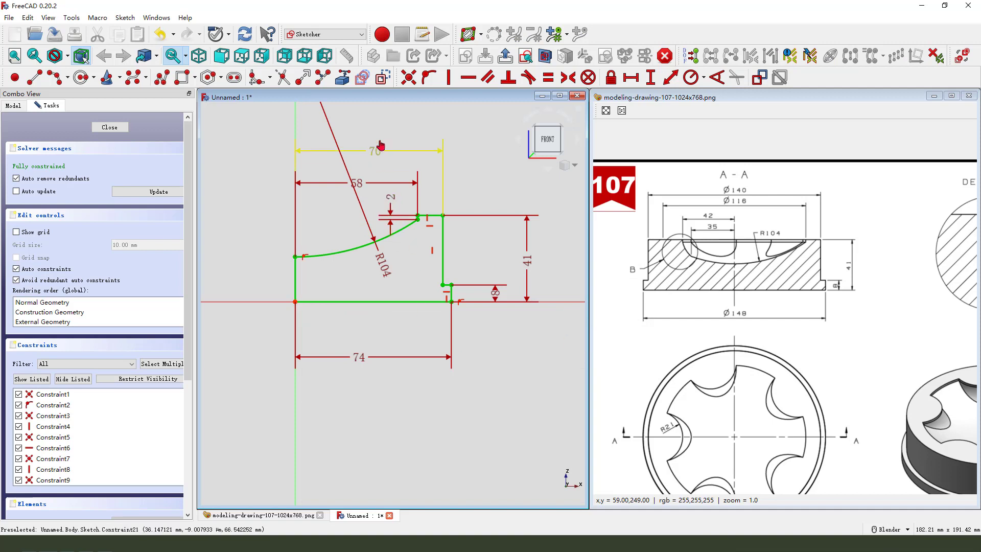
left_click_drag(384, 161, 379, 136)
left_click_drag(366, 182, 366, 165)
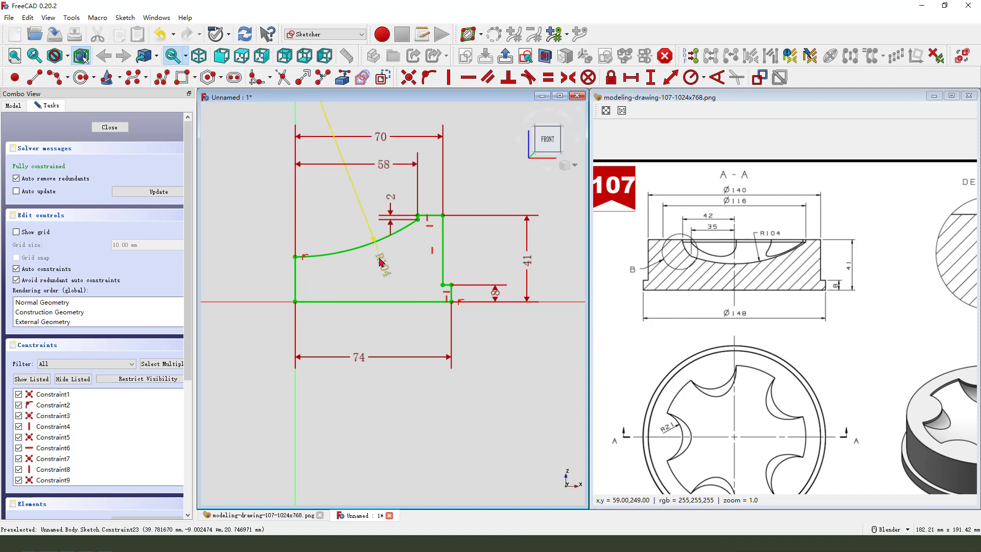
left_click_drag(382, 264, 346, 214)
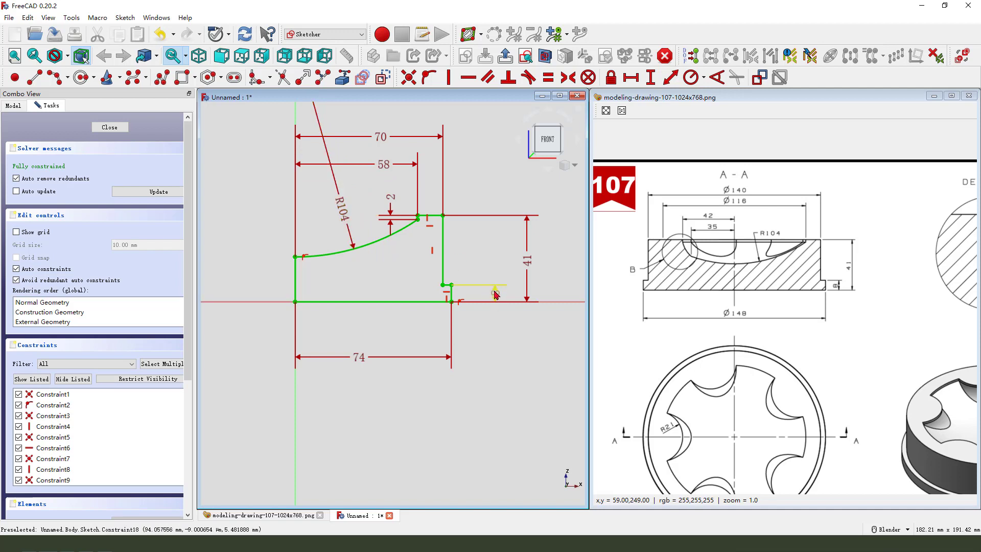
left_click_drag(476, 265, 515, 264)
left_click_drag(364, 357, 376, 328)
middle_click_drag(376, 329, 404, 361, "shift")
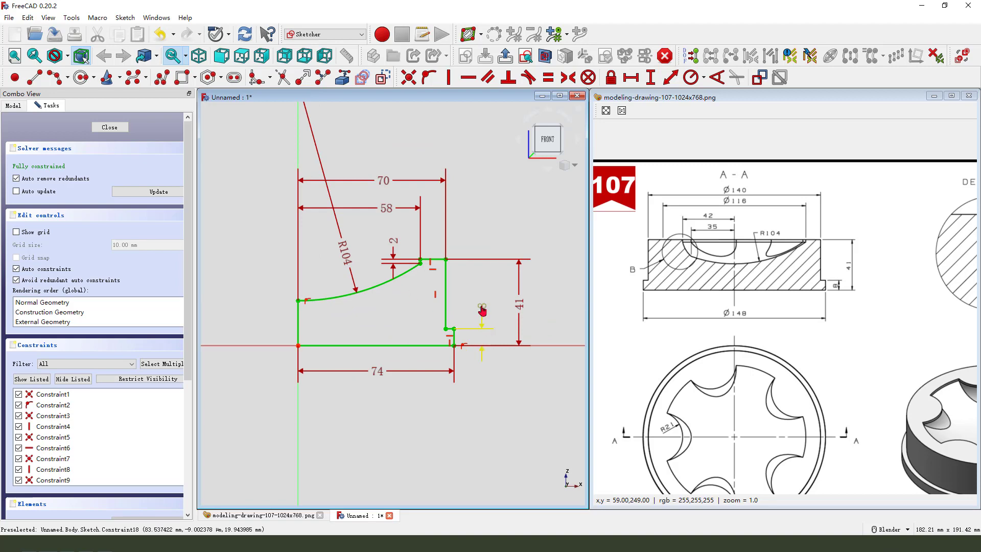
left_click_drag(520, 307, 525, 306)
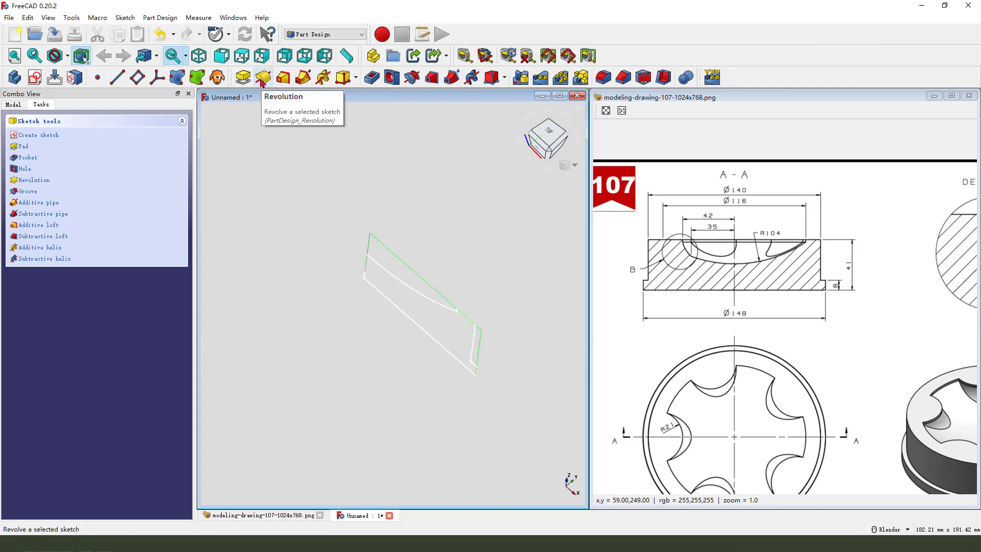
Revolve the profile 360° around the Base Z axis into a dished plate.
left_click(261, 83)
scroll(460, 292, "down", 3)
mouse_move(459, 291)
middle_mouse_down()
mouse_move(503, 307)
mouse_move(490, 303)
middle_mouse_up()
left_click(138, 166)
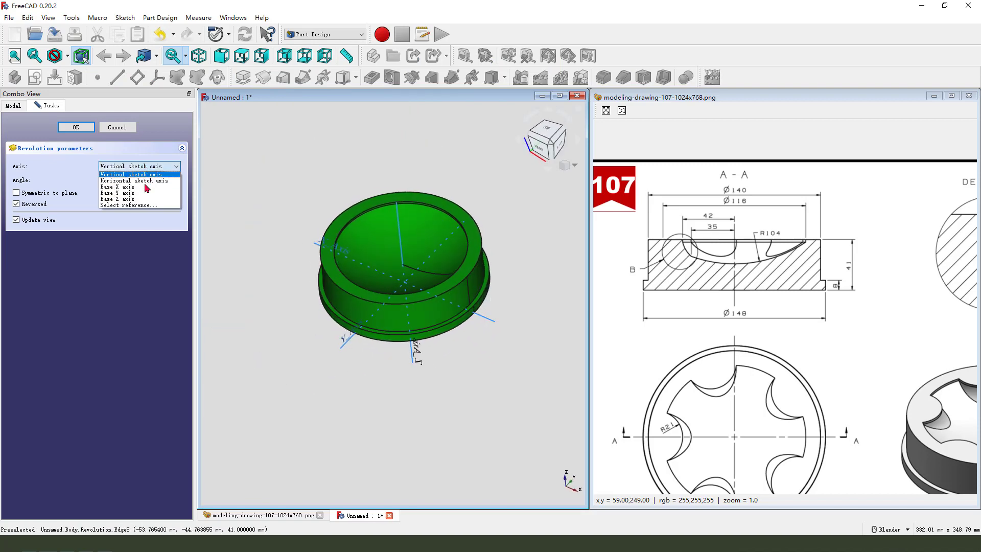
left_click(136, 199)
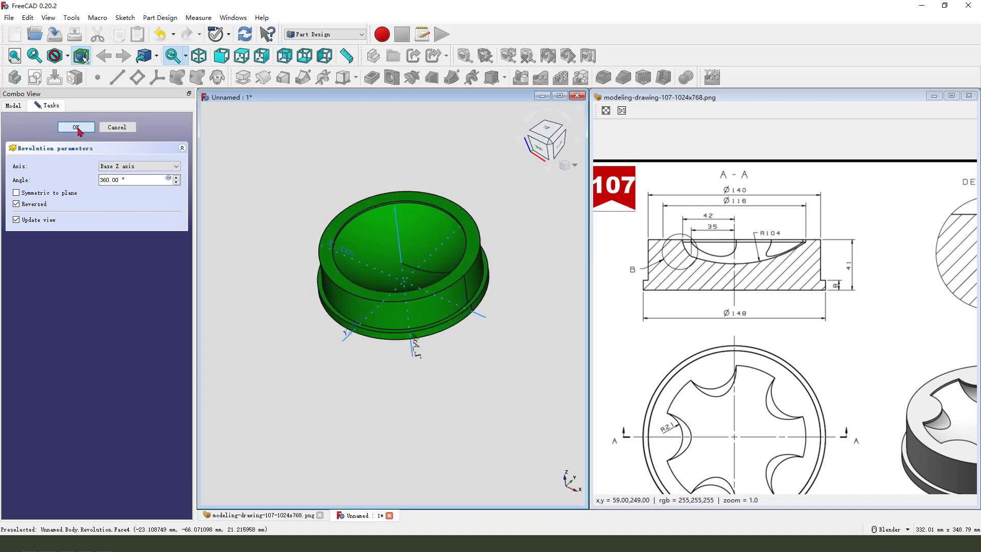
left_click(76, 128)
mouse_move(444, 276)
middle_mouse_down()
mouse_move(701, 360)
mouse_move(866, 354)
mouse_move(808, 358)
middle_mouse_up()
left_click_drag(873, 301, 886, 340)
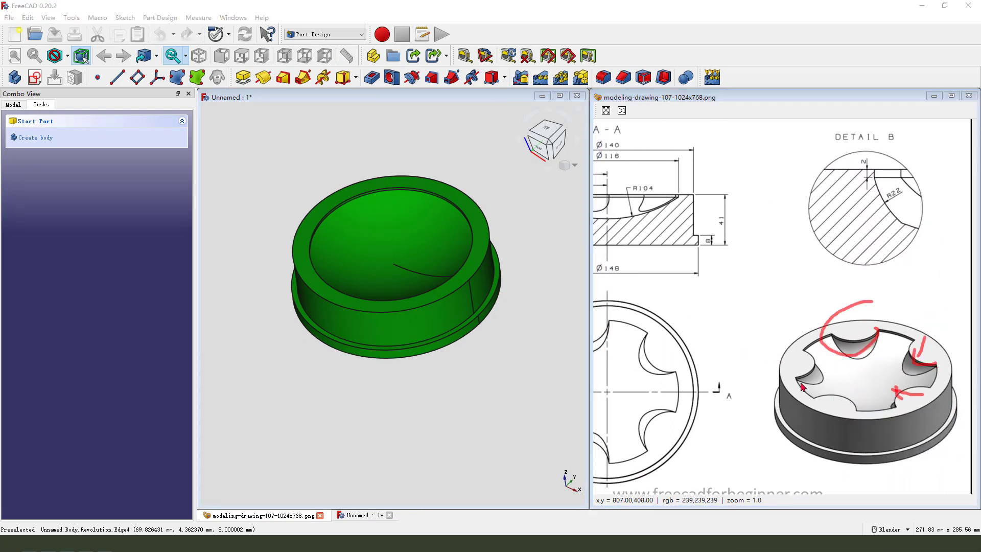
middle_click_drag(789, 386, 765, 347)
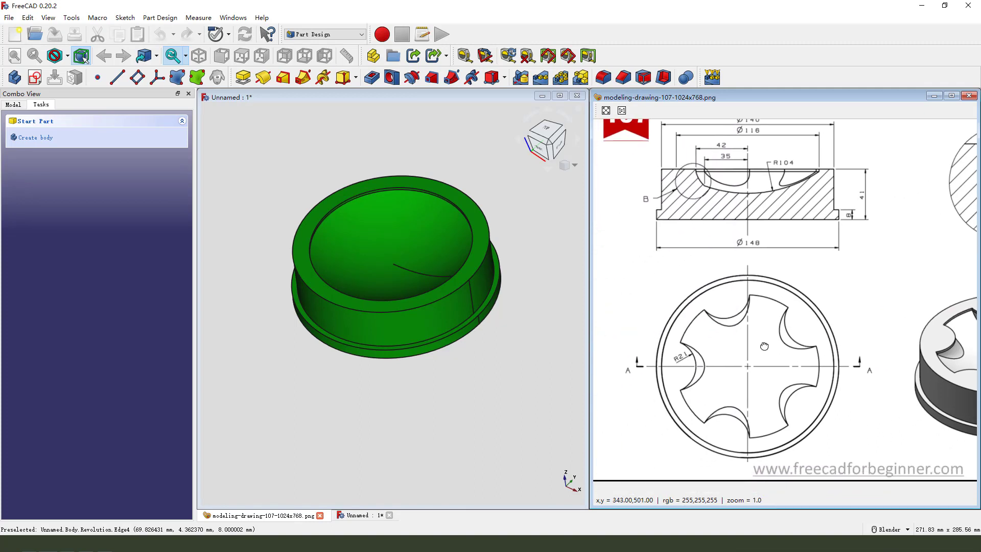
left_click_drag(648, 347, 635, 342)
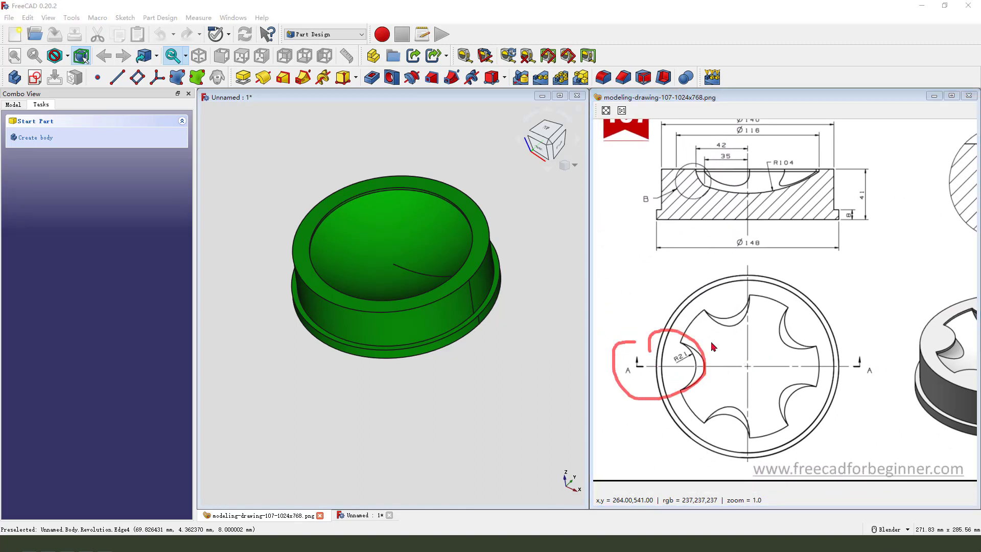
left_click_drag(722, 343, 683, 357)
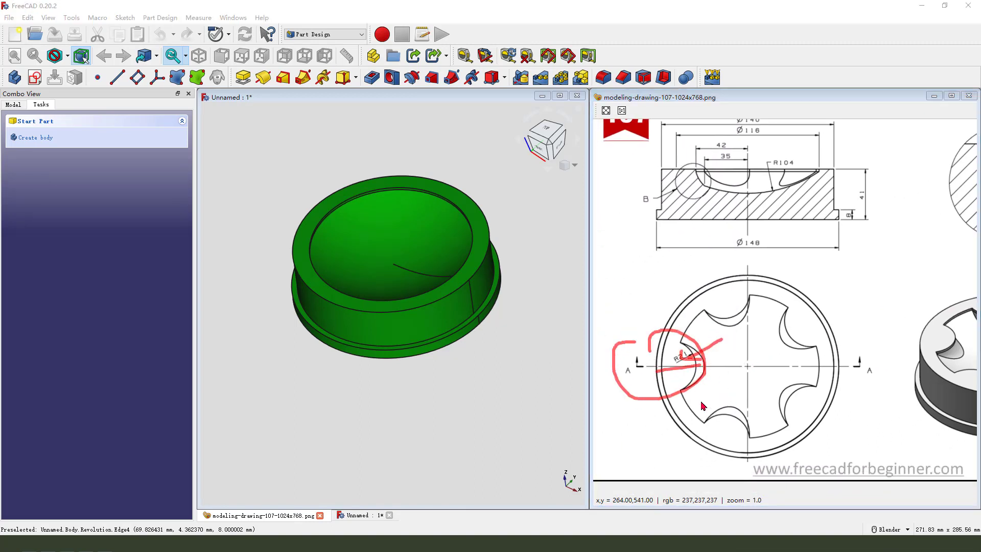
middle_click_drag(697, 313, 751, 330)
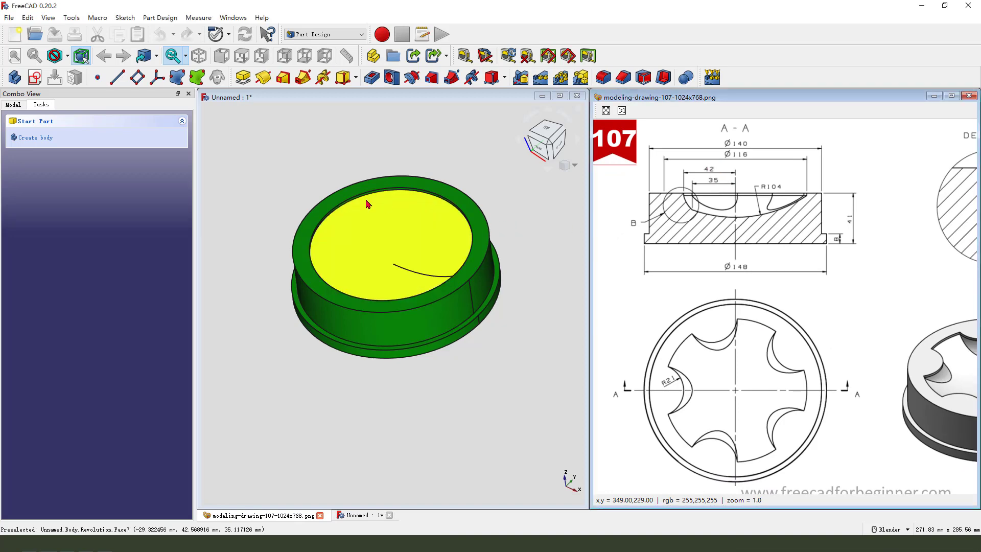
Start an XY-plane sketch and place a circle centred on the horizontal axis.
left_click(35, 78)
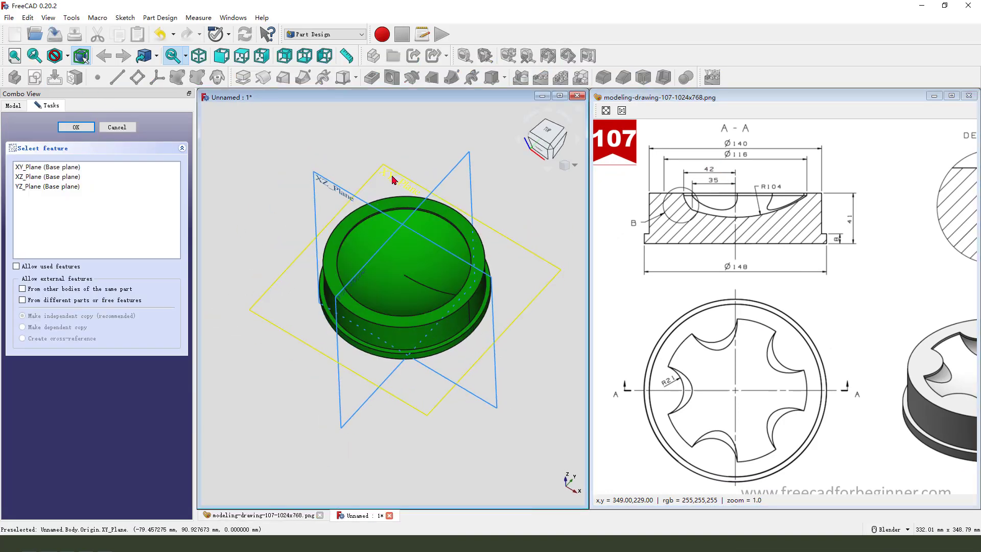
left_click(391, 181)
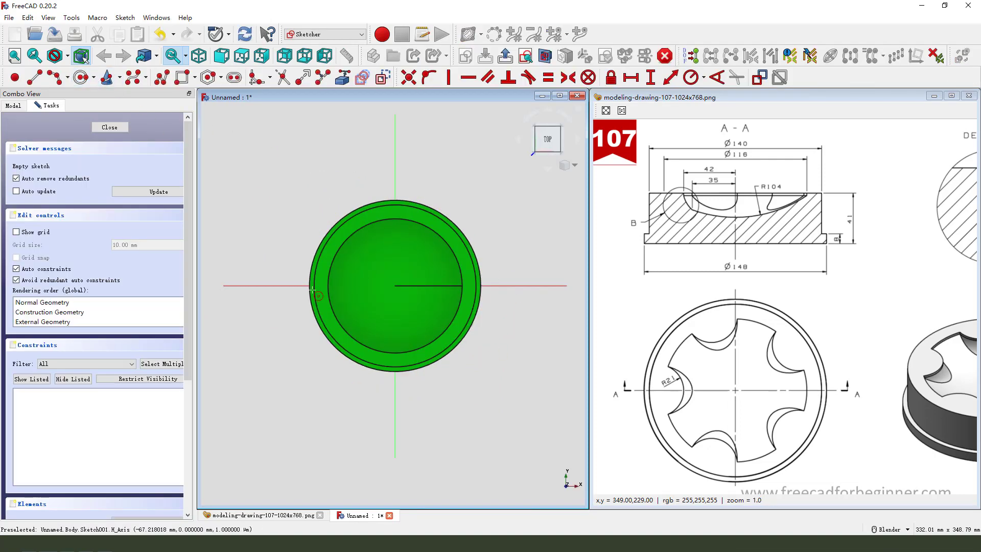
left_click(545, 55)
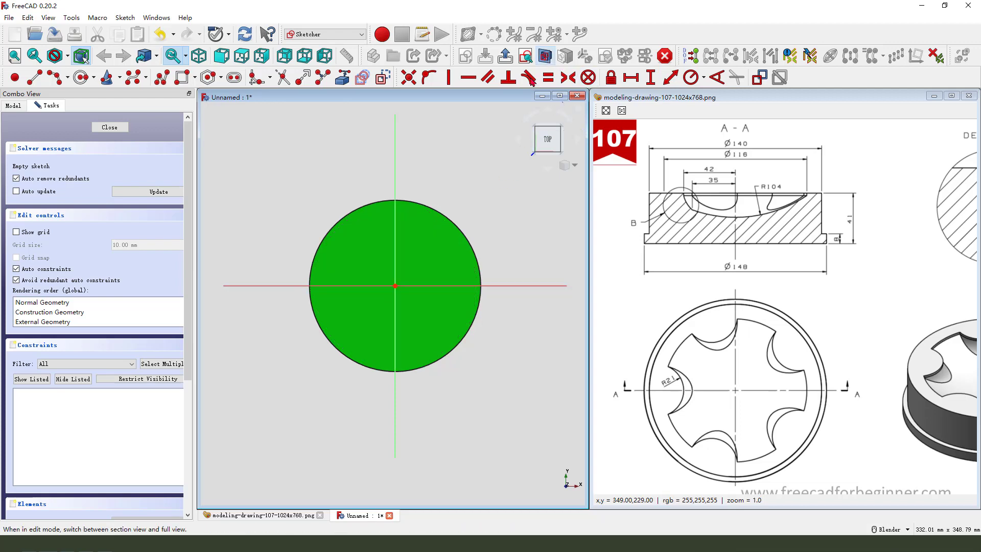
left_click(283, 285)
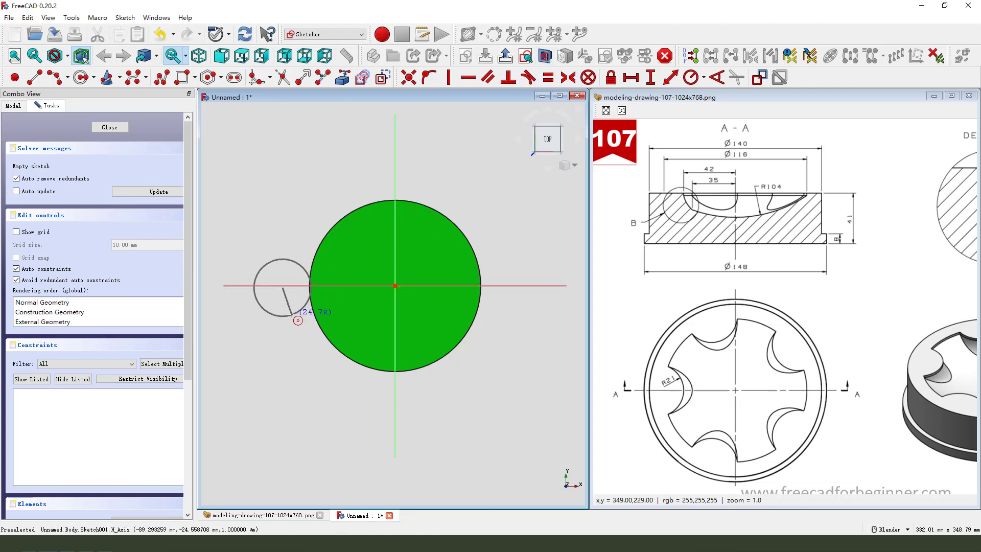
right_click(349, 294)
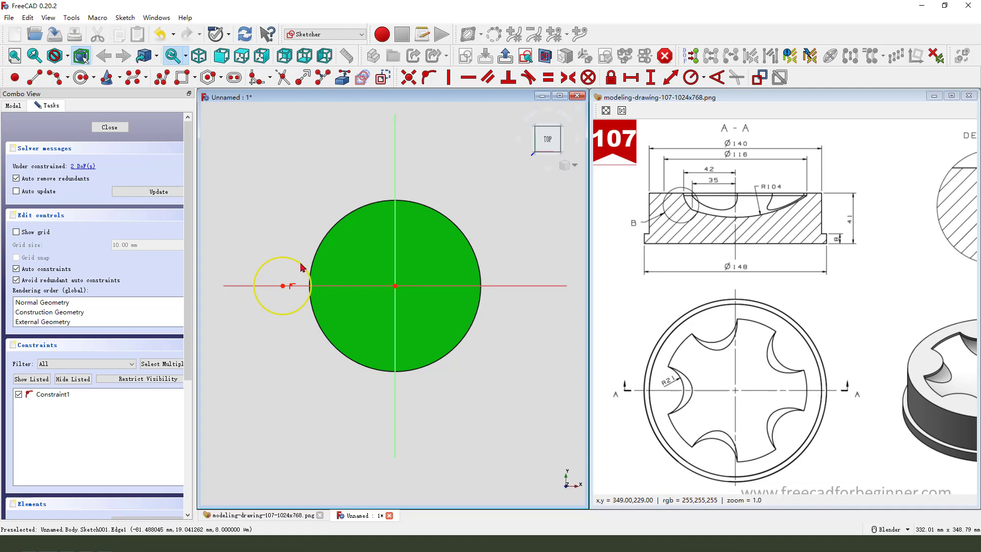
Give the circle a 21 mm radius and move the R21 label above it.
left_click(302, 266)
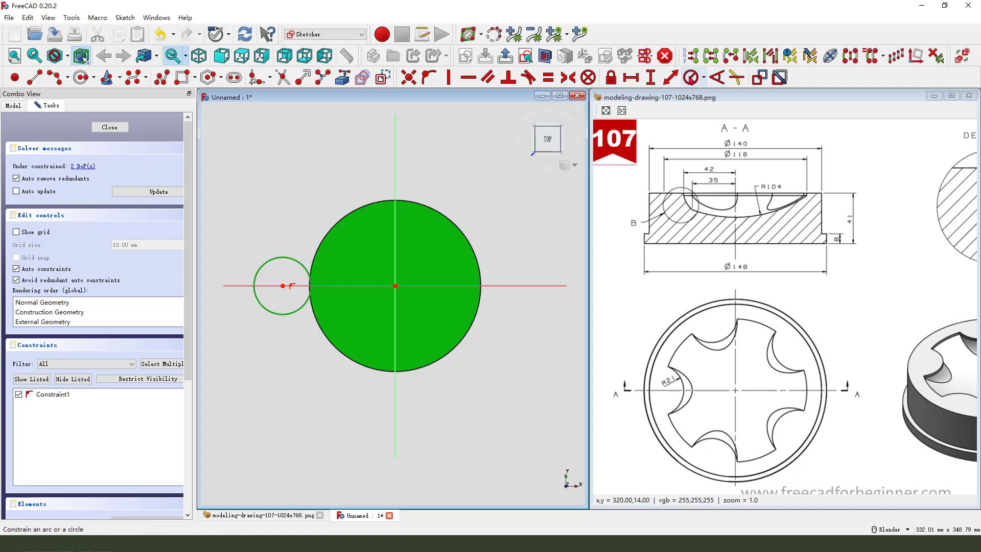
left_click(690, 77)
type("1")
key("Return")
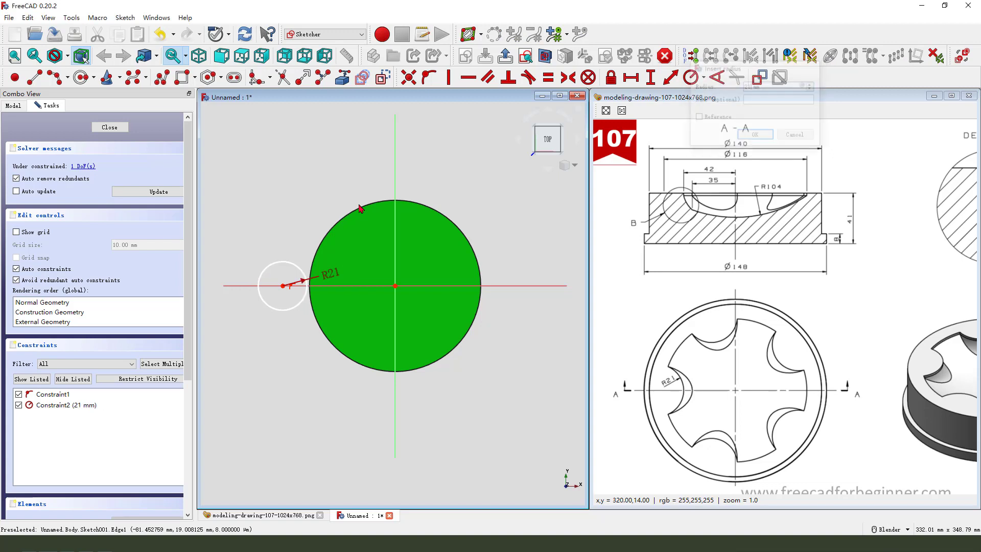
left_click_drag(333, 278, 310, 201)
left_click_drag(704, 164, 711, 182)
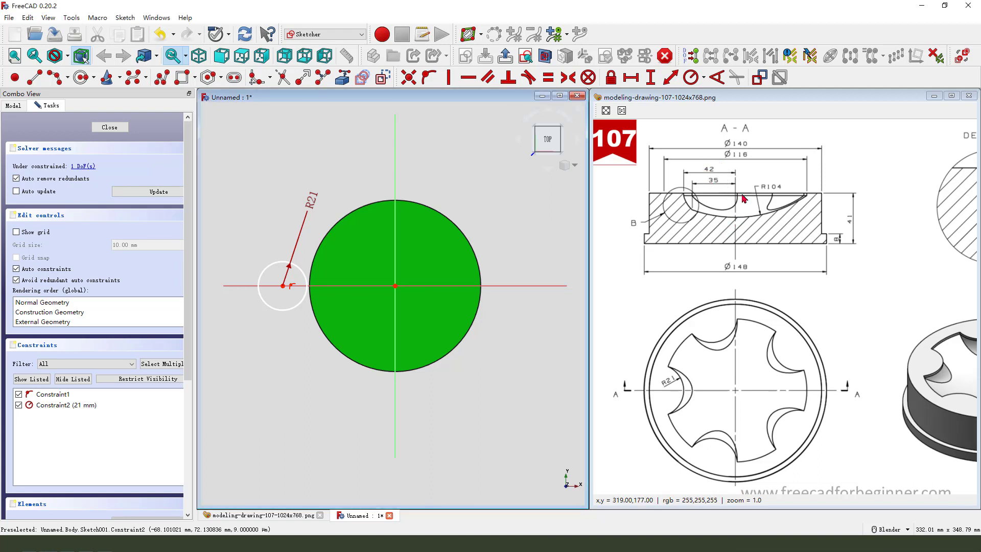
left_click_drag(738, 165, 740, 256)
Constrain the circle centre onto the horizontal axis, 42 mm from the origin.
left_click(33, 77)
left_click(306, 278)
scroll(305, 278, "up", 2)
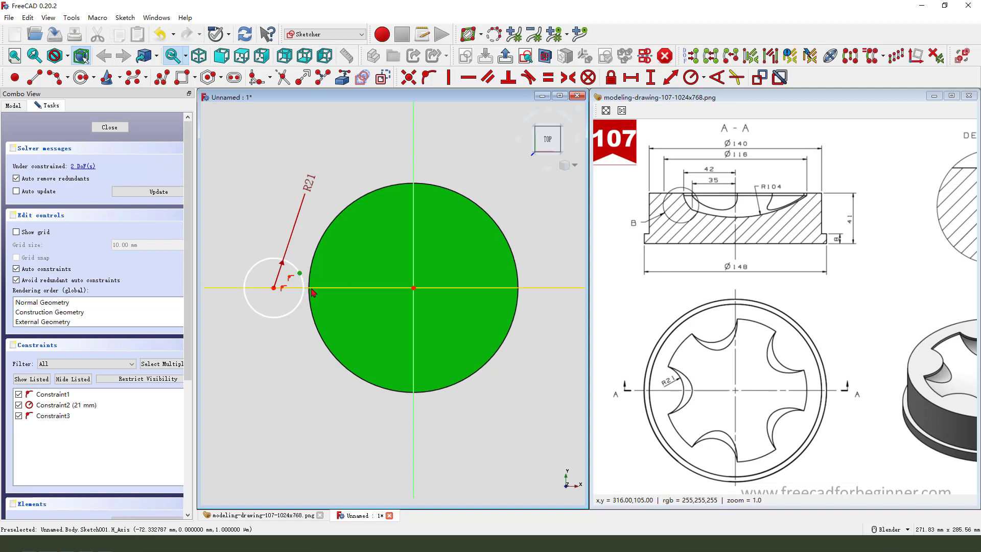
left_click(427, 81)
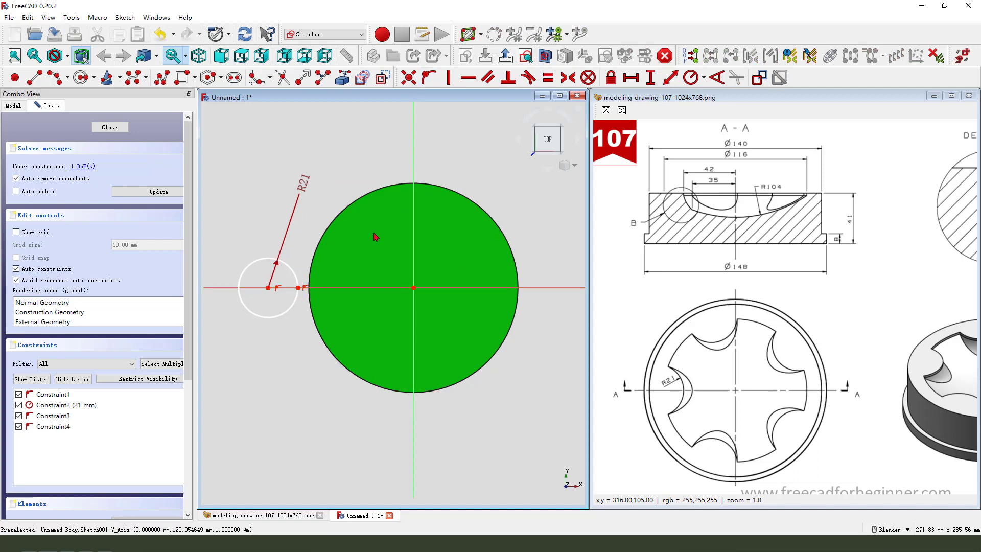
left_click(300, 274)
left_click(415, 288)
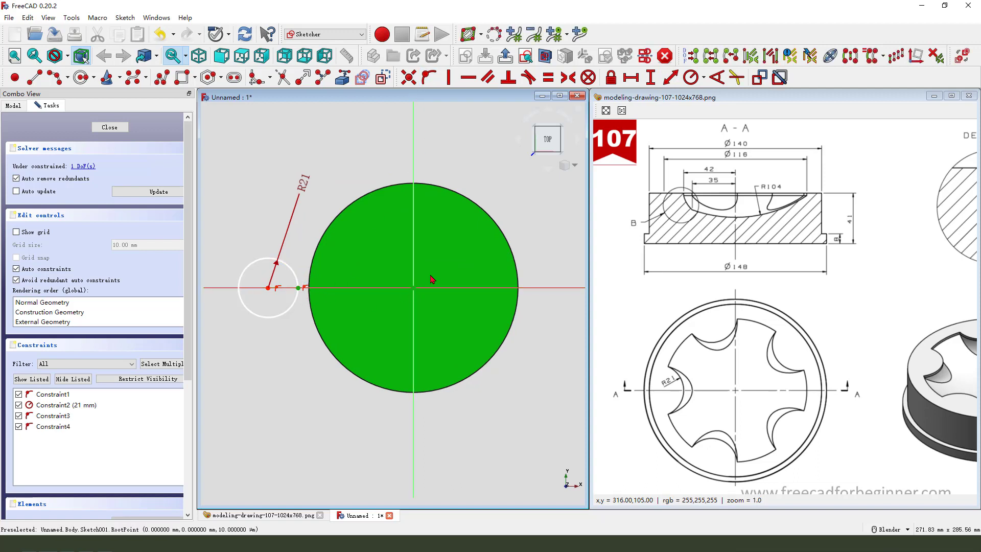
left_click(631, 77)
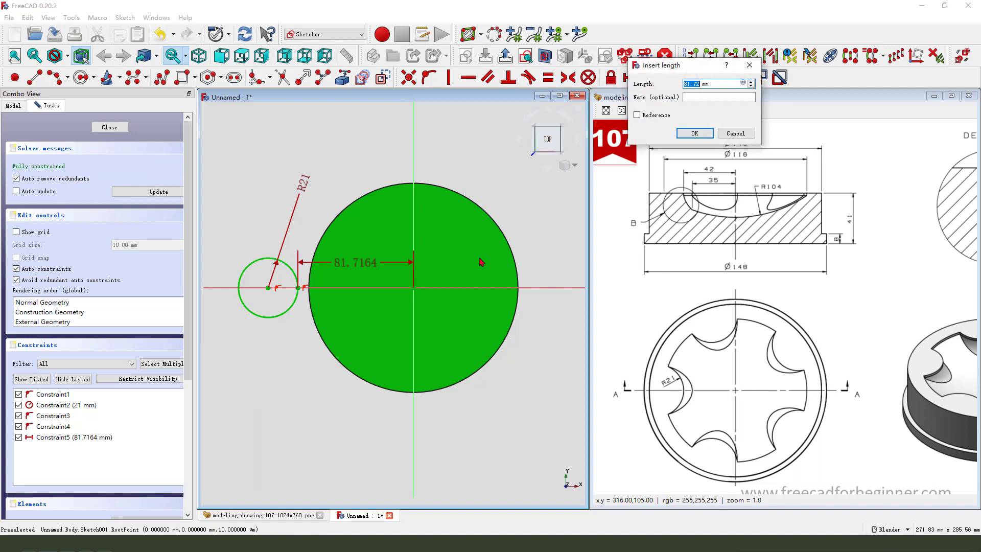
key("Return")
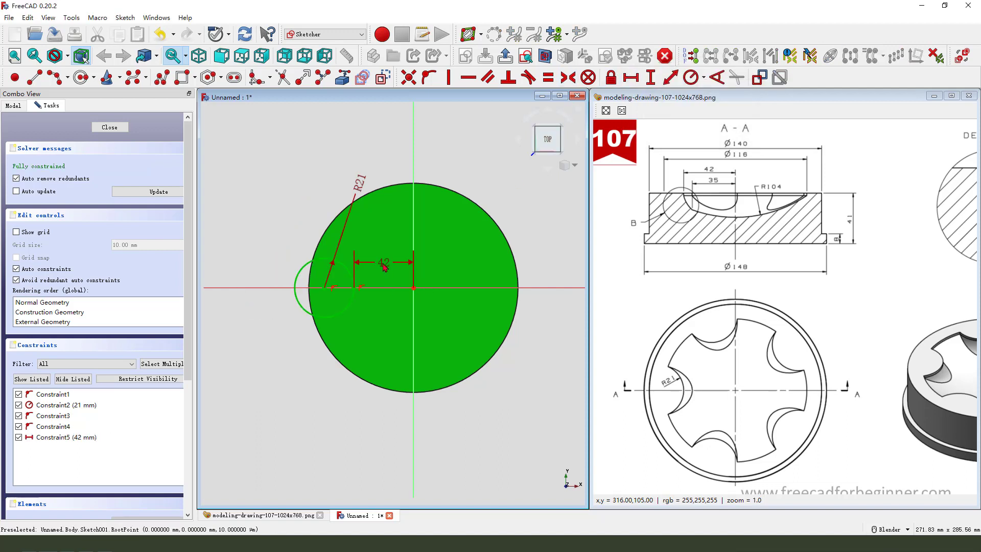
scroll(345, 292, "up", 2)
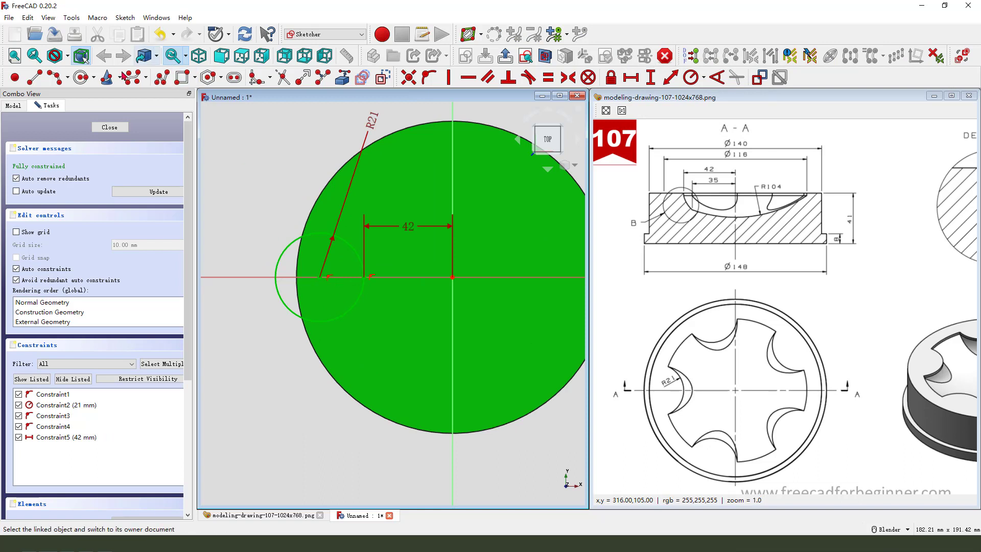
Draw a vertical line through the circle centre.
left_click(34, 78)
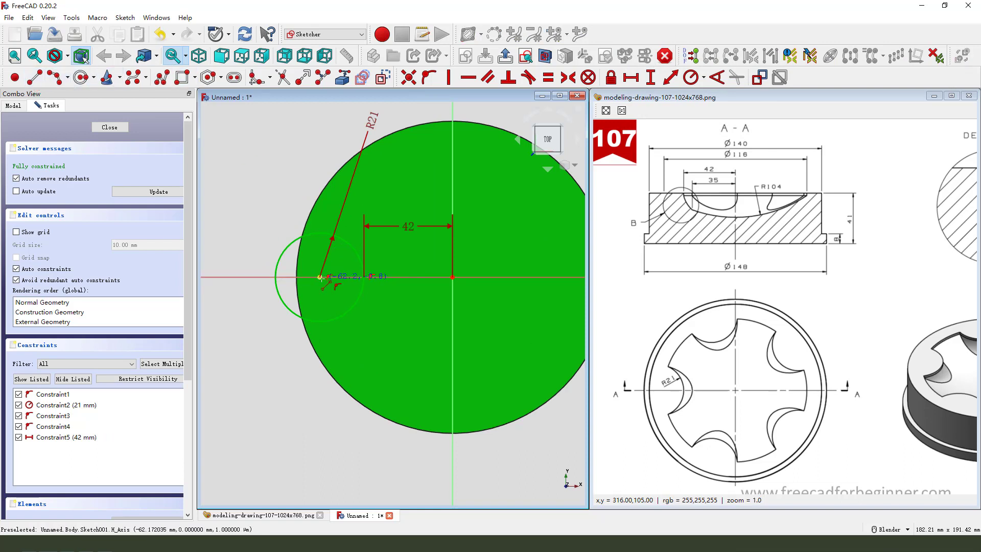
left_click(289, 160)
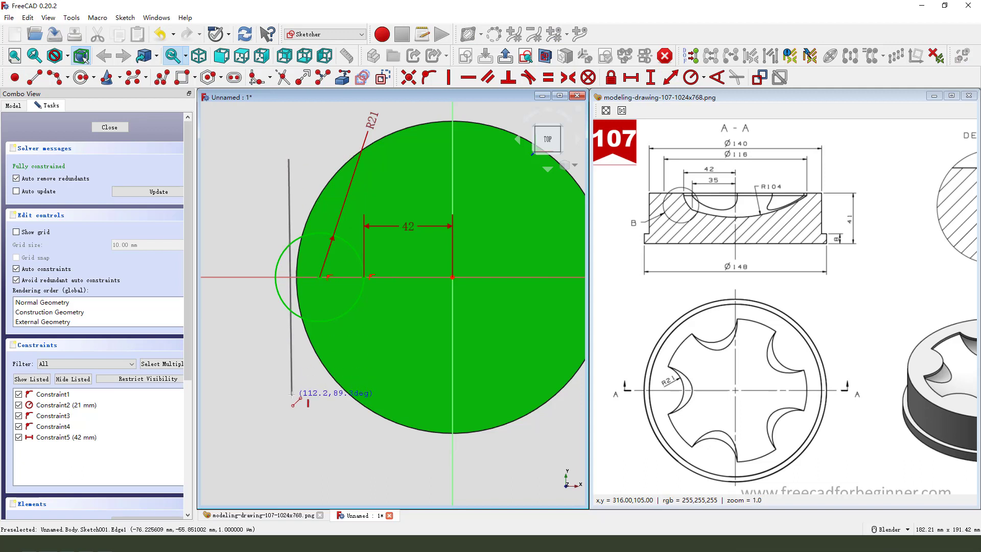
left_click(289, 395)
right_click(292, 263)
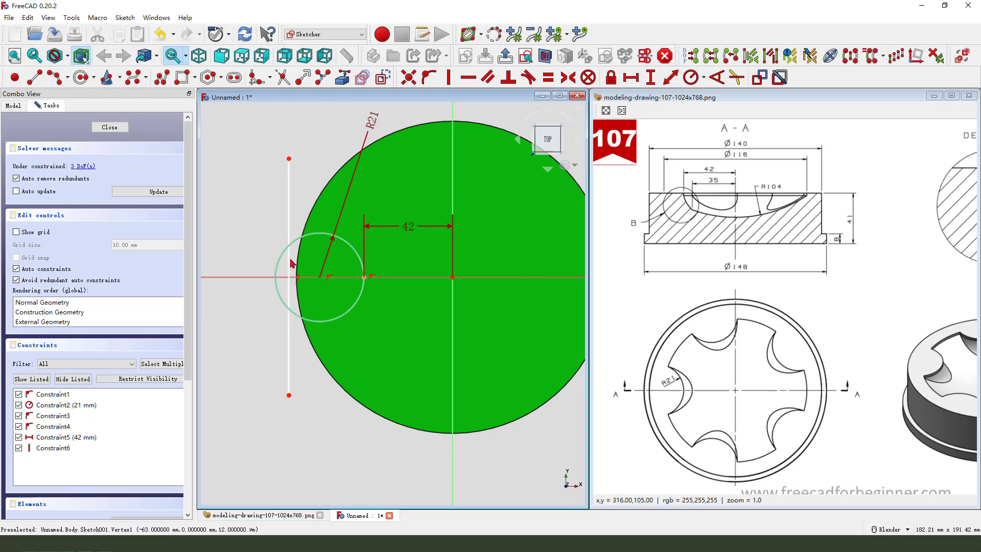
left_click(290, 263)
left_click(428, 78)
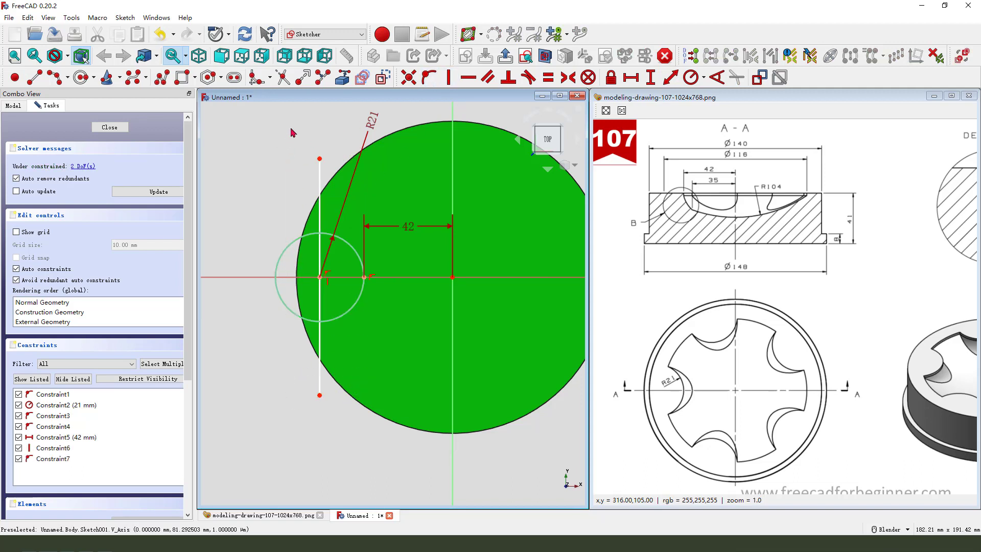
Trim away the circle's left half and the leftover line segments.
left_click(283, 78)
left_click(320, 192)
left_click(292, 256)
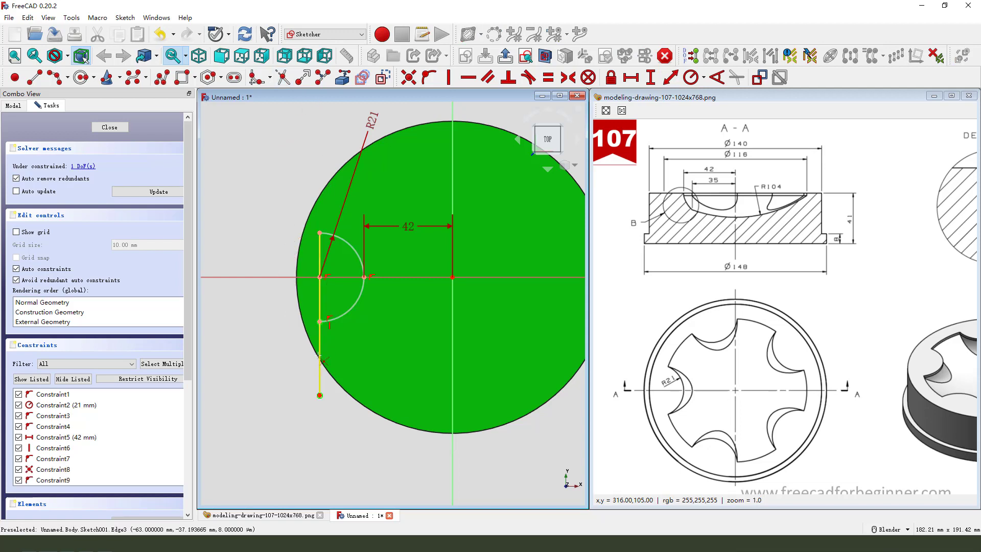
left_click(319, 357)
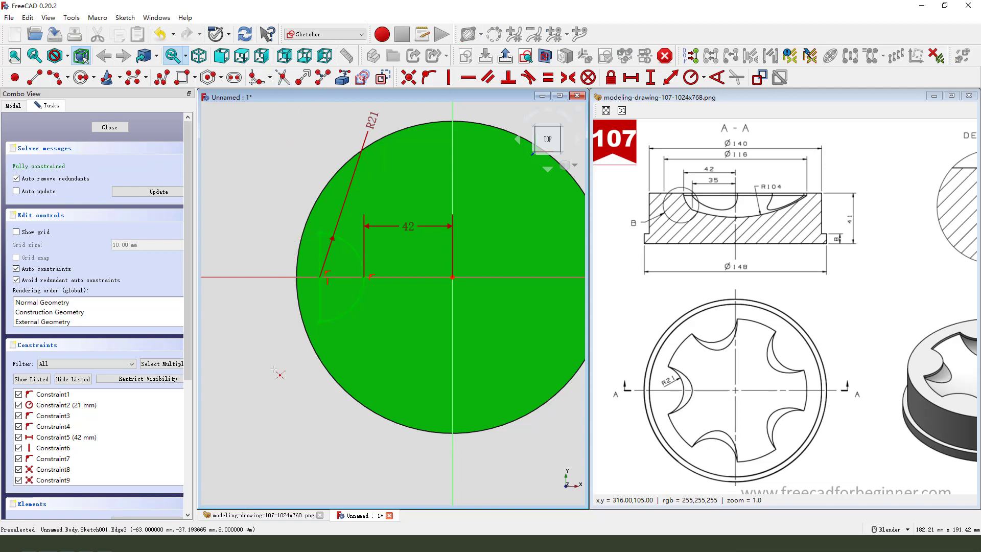
Pad the R21 half-circle sketch up to the dished top face (Revolution Face5).
left_click(508, 60)
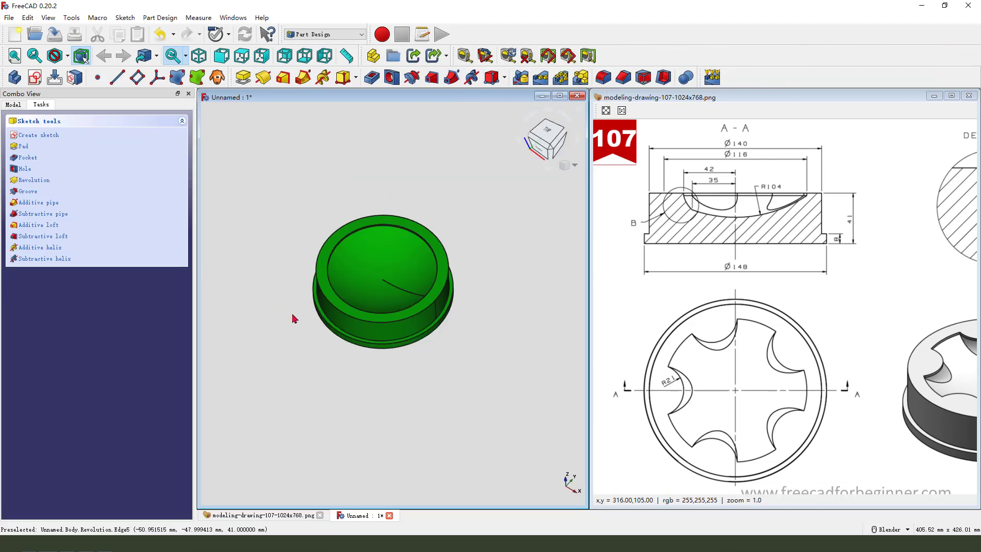
mouse_move(322, 322)
middle_mouse_down()
mouse_move(482, 329)
mouse_move(495, 302)
middle_mouse_up()
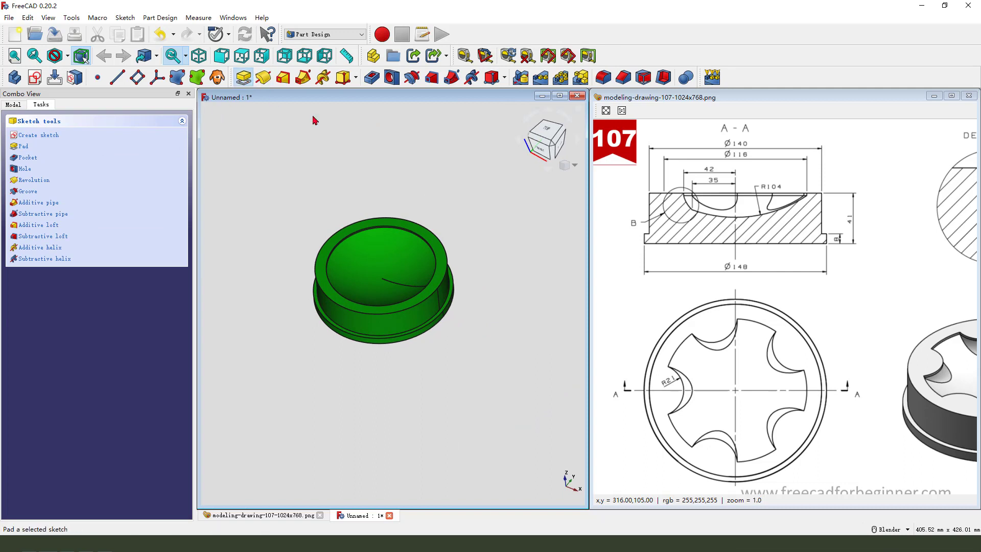
left_click(243, 77)
left_click(151, 168)
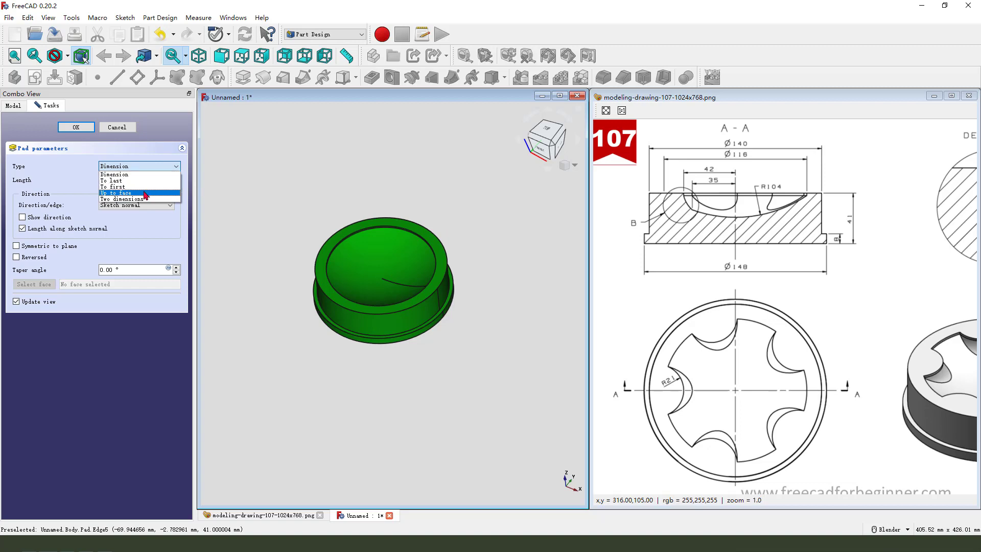
left_click(146, 194)
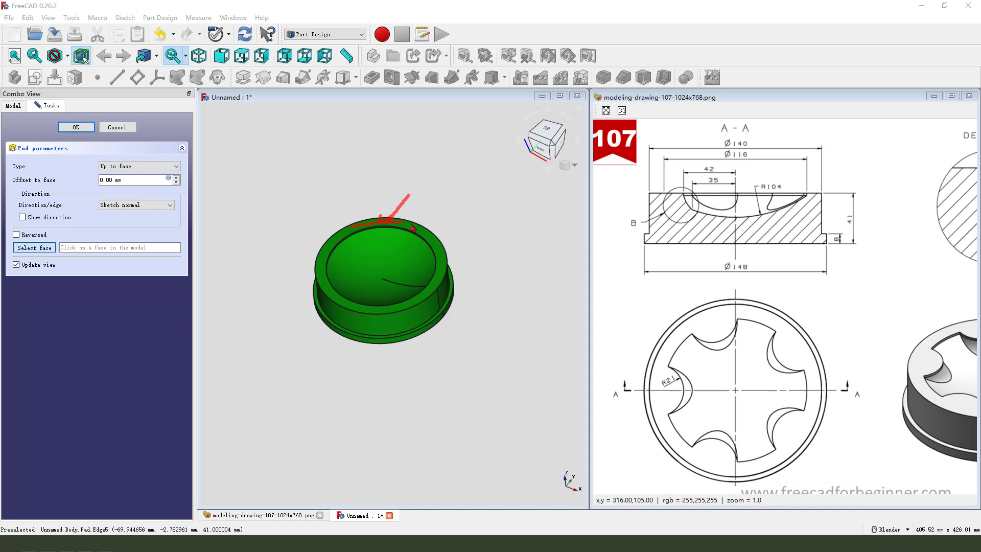
left_click(414, 263)
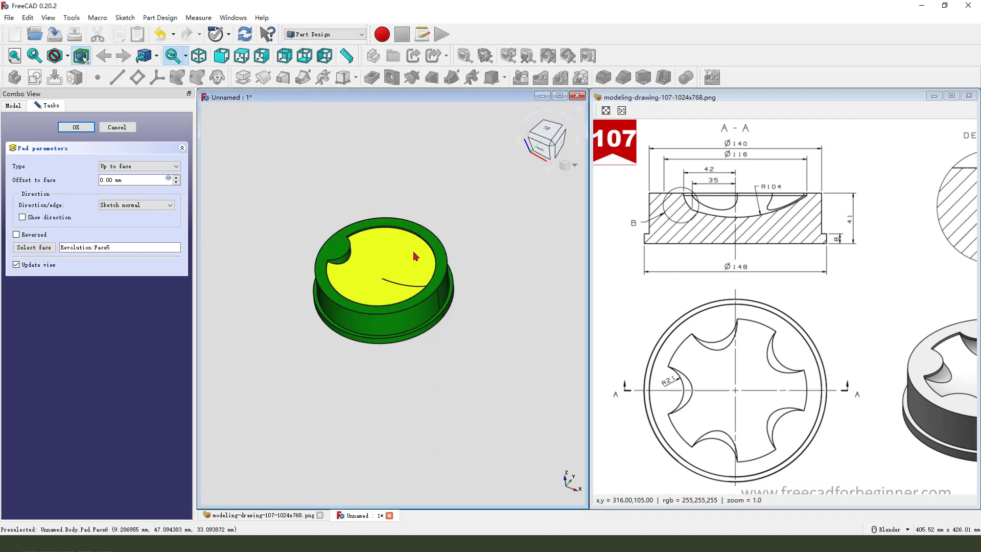
scroll(351, 276, "up", 1)
middle_click_drag(352, 276, 449, 274)
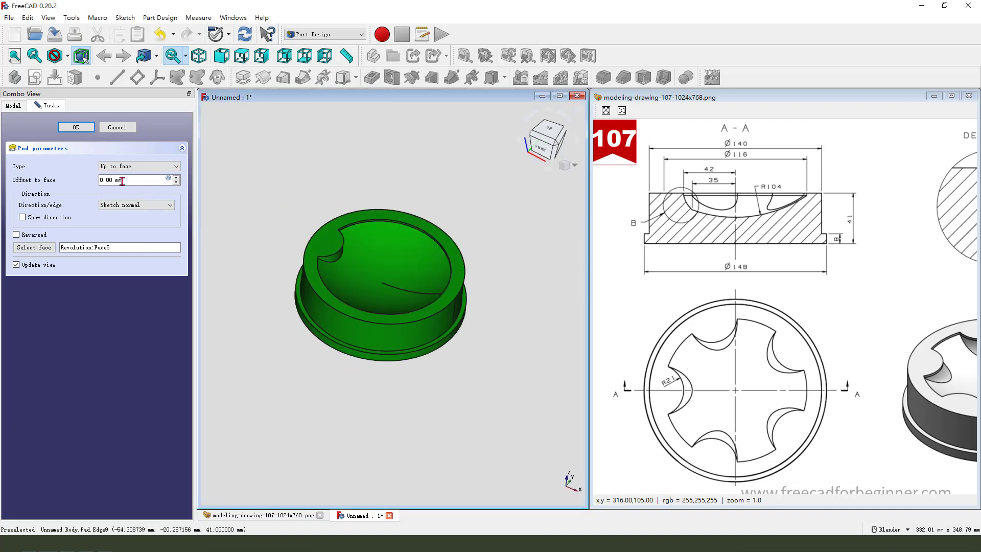
left_click(76, 129)
middle_click_drag(394, 257, 504, 320)
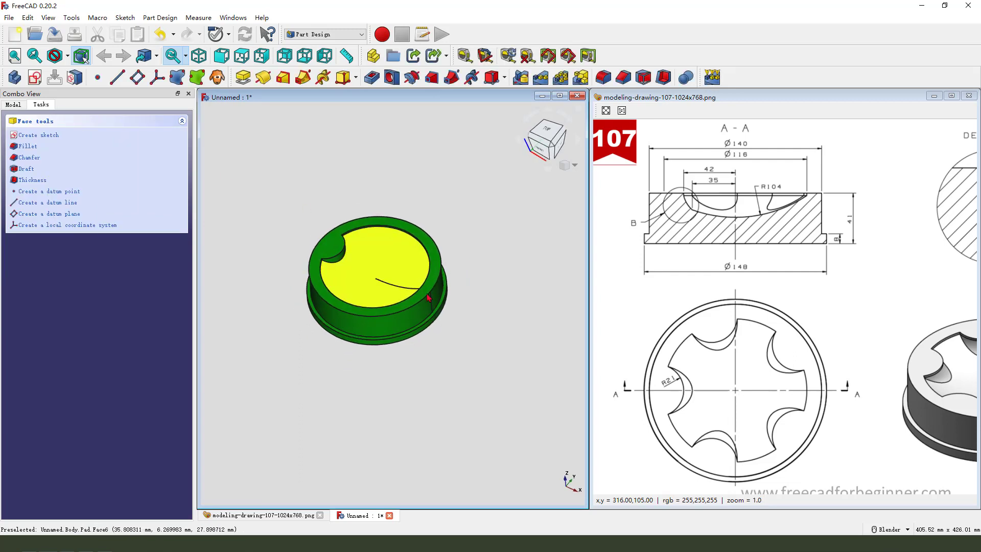
Polar-pattern the Pad around the Base Z axis with 4 occurrences.
left_click(11, 106)
left_click(65, 204)
left_click(54, 186)
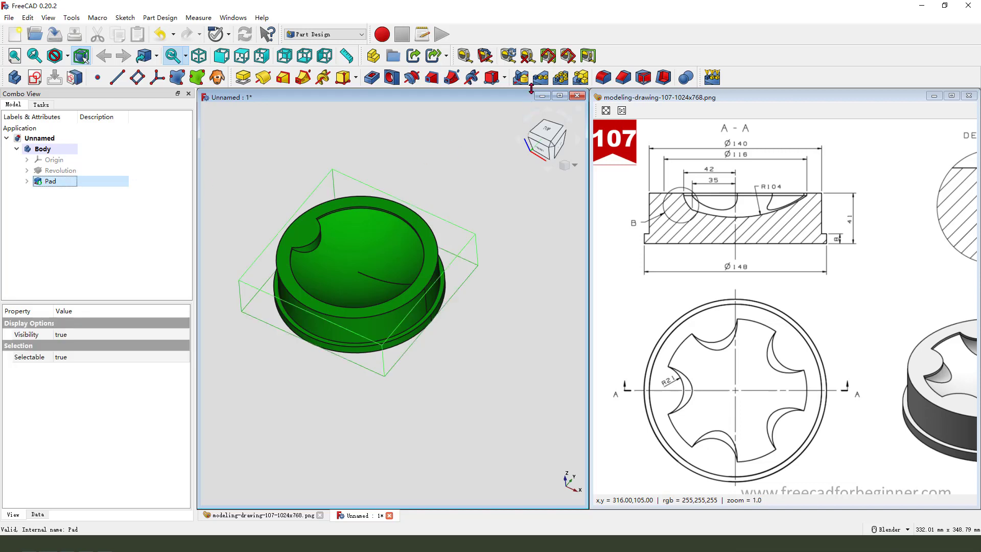
left_click(560, 77)
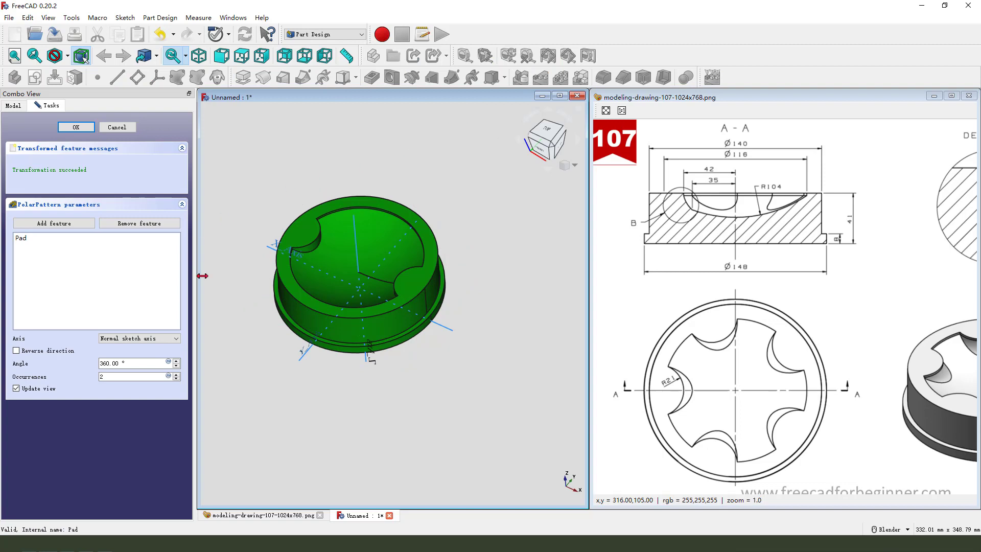
left_click(157, 339)
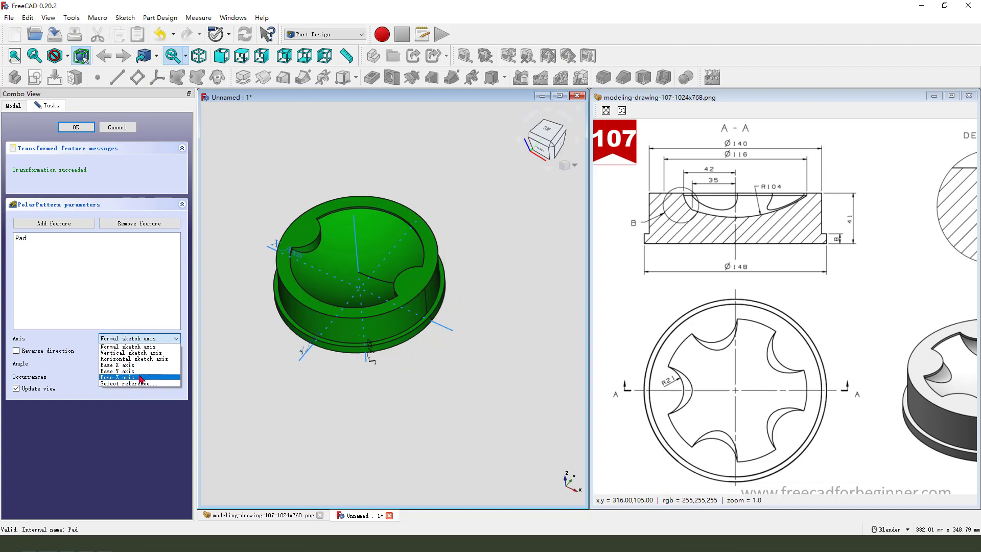
left_click(130, 375)
left_click_drag(130, 375, 91, 376)
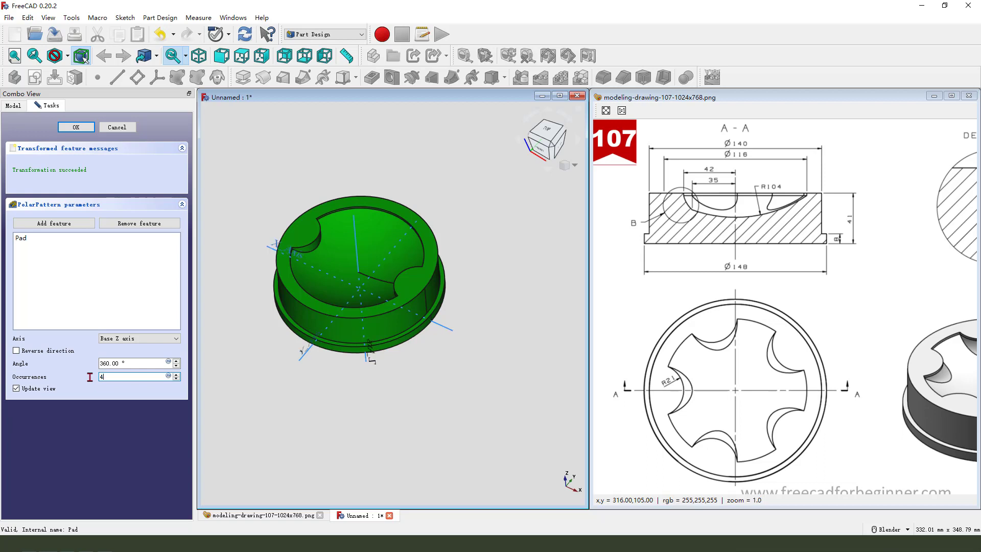
type("4")
middle_click_drag(337, 253, 308, 266)
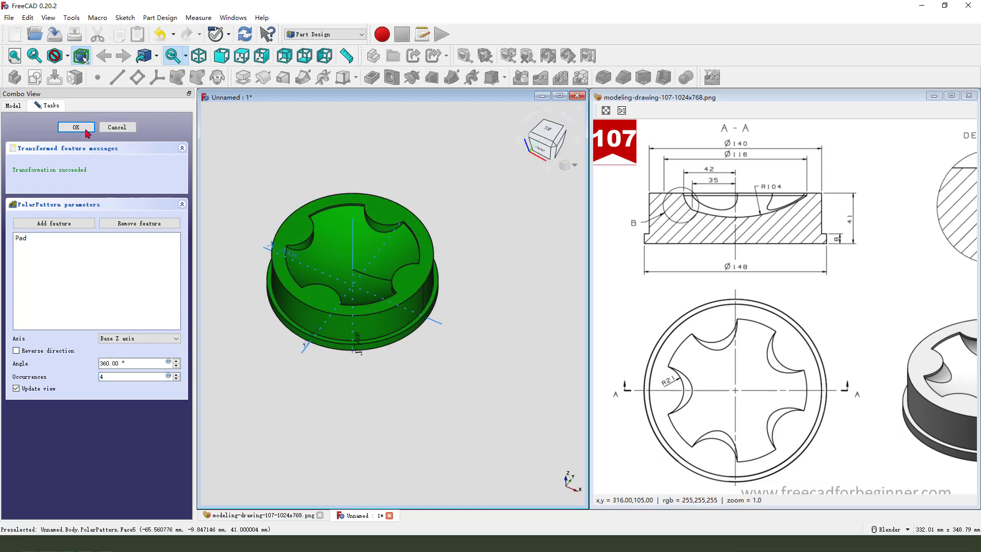
left_click(75, 126)
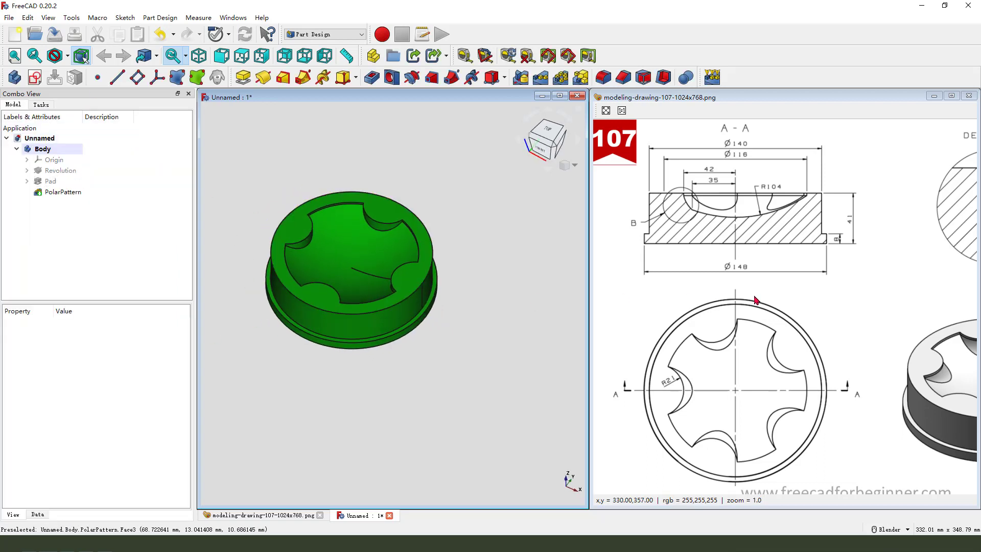
left_click_drag(756, 297, 757, 286)
left_click_drag(686, 176, 713, 189)
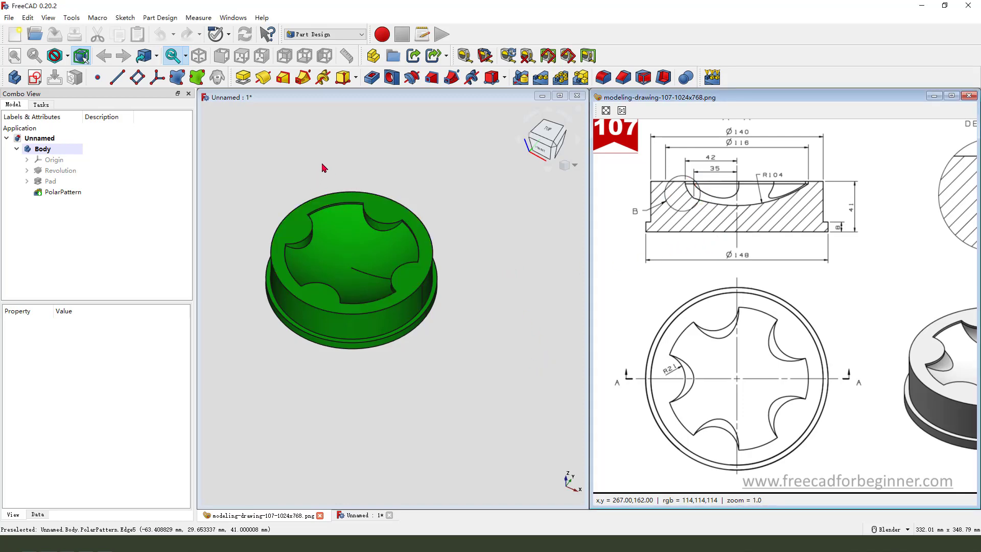
Create a new sketch on the XZ plane and show the plate sectioned at it.
left_click(34, 77)
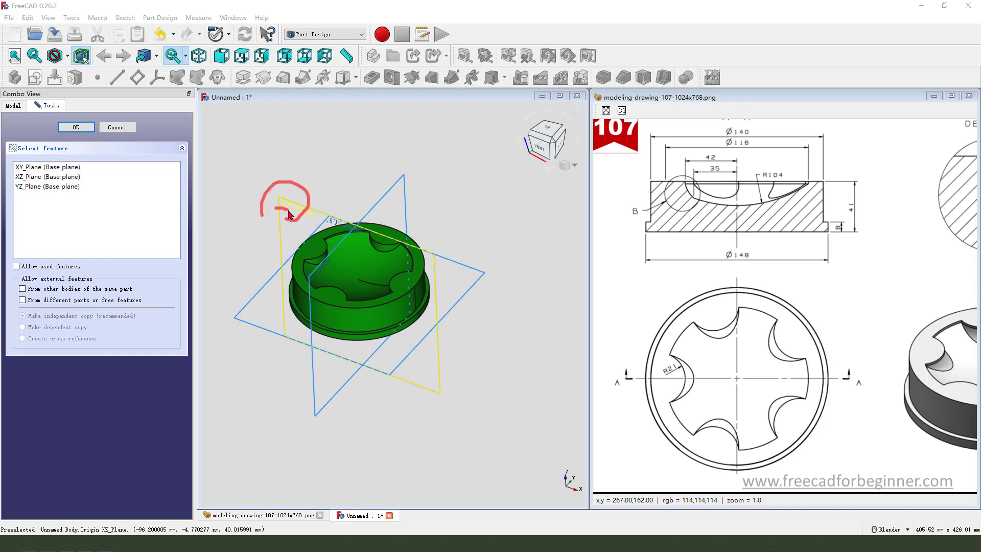
left_click(304, 239)
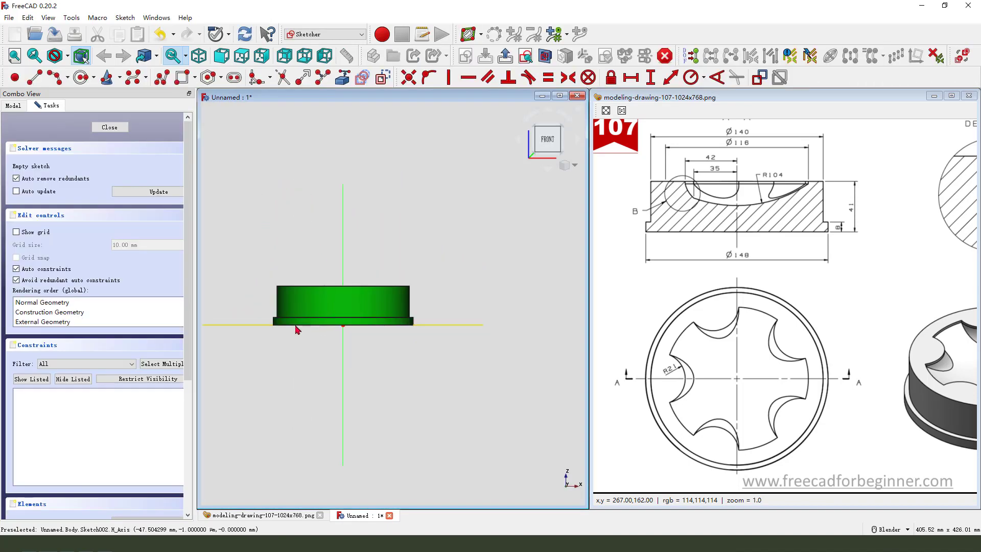
left_click(544, 56)
scroll(217, 328, "up", 2)
scroll(401, 259, "up", 2)
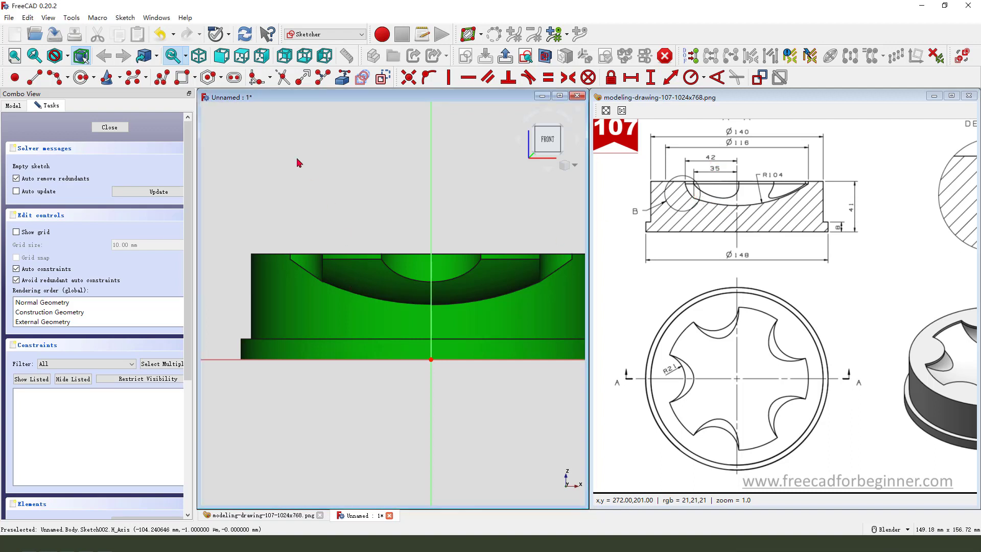
Link the cut face's curved dish edge and top edge as external geometry.
left_click(342, 83)
scroll(324, 270, "up", 2)
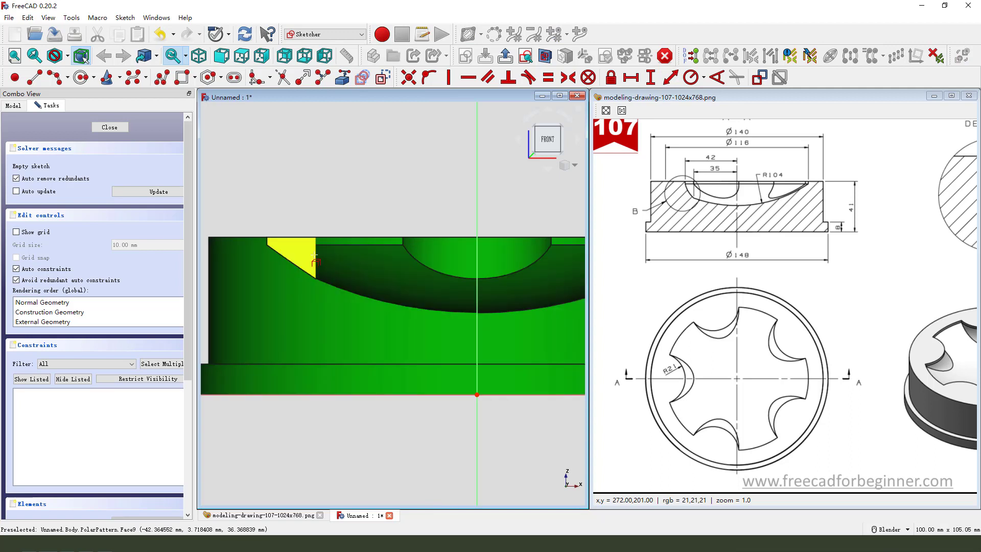
left_click(295, 239)
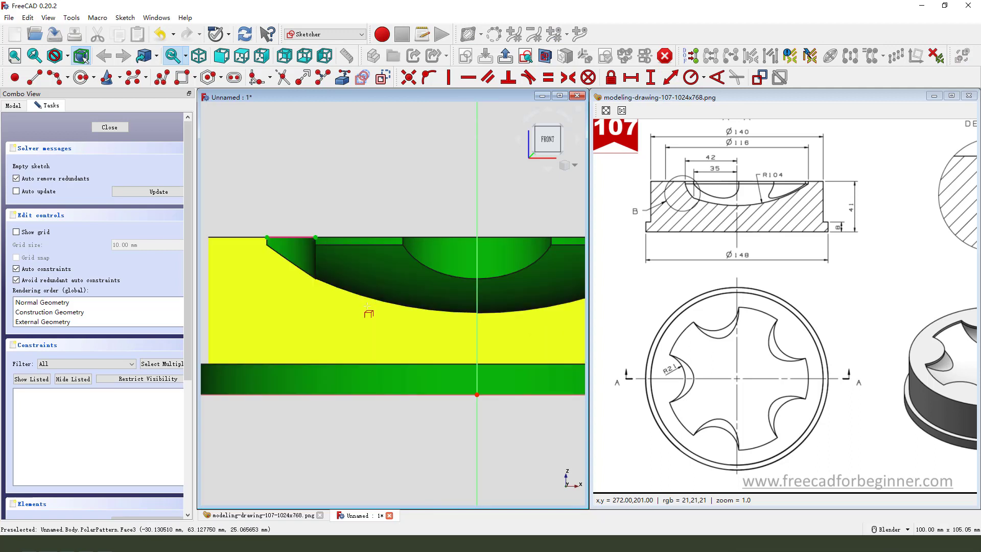
middle_click_drag(347, 292, 295, 278, "shift")
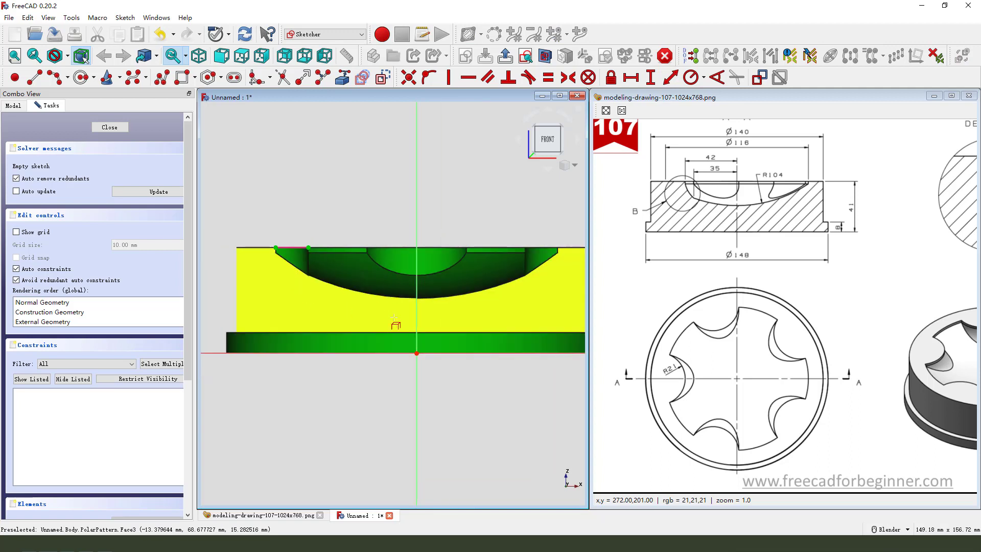
scroll(398, 327, "down", 2)
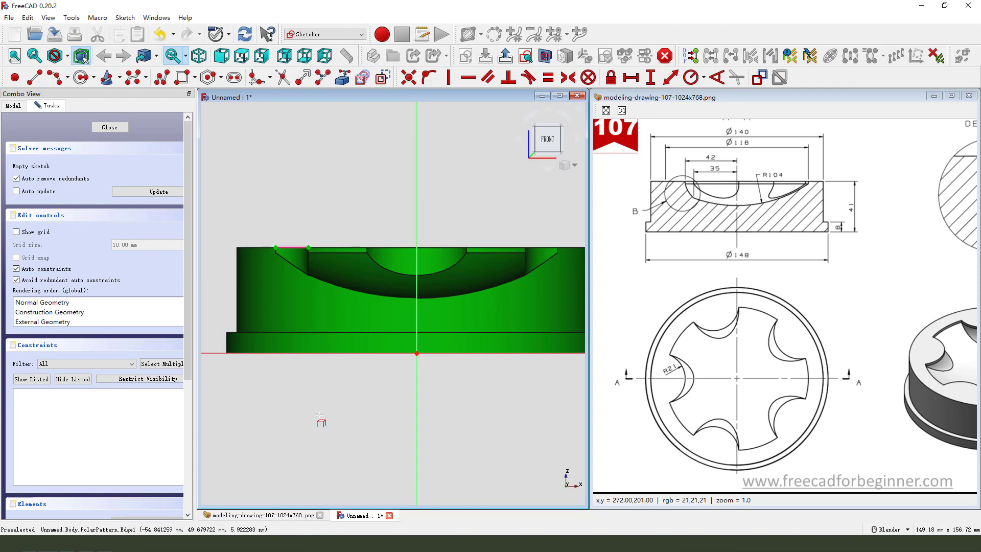
middle_click_drag(391, 307, 362, 319)
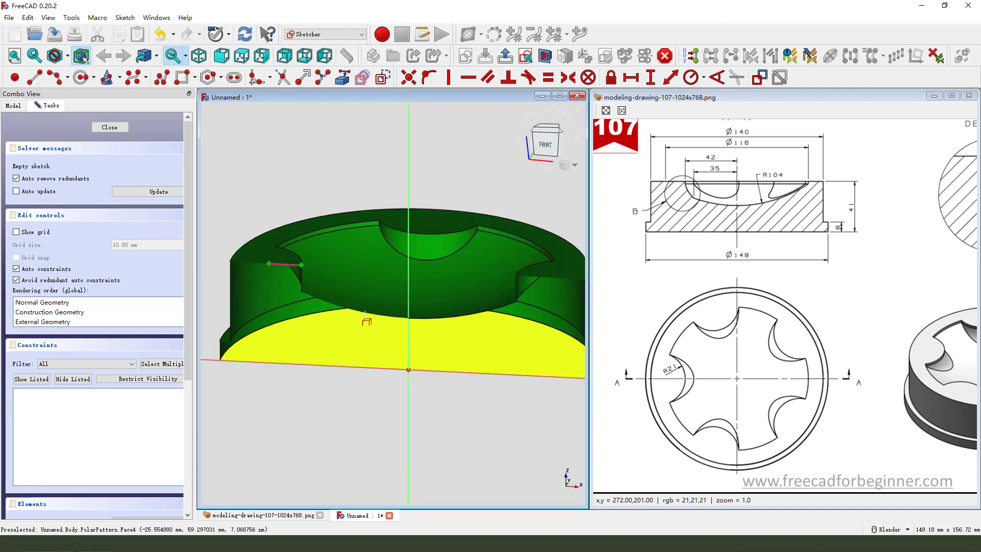
left_click(527, 55)
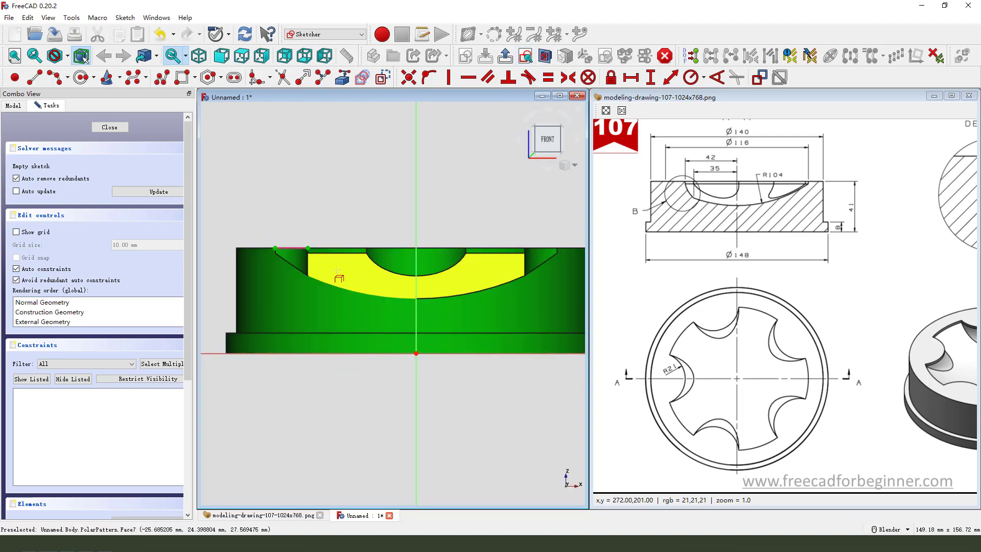
mouse_move(354, 300)
middle_mouse_down()
mouse_move(485, 285)
mouse_move(354, 294)
mouse_move(441, 234)
middle_mouse_up()
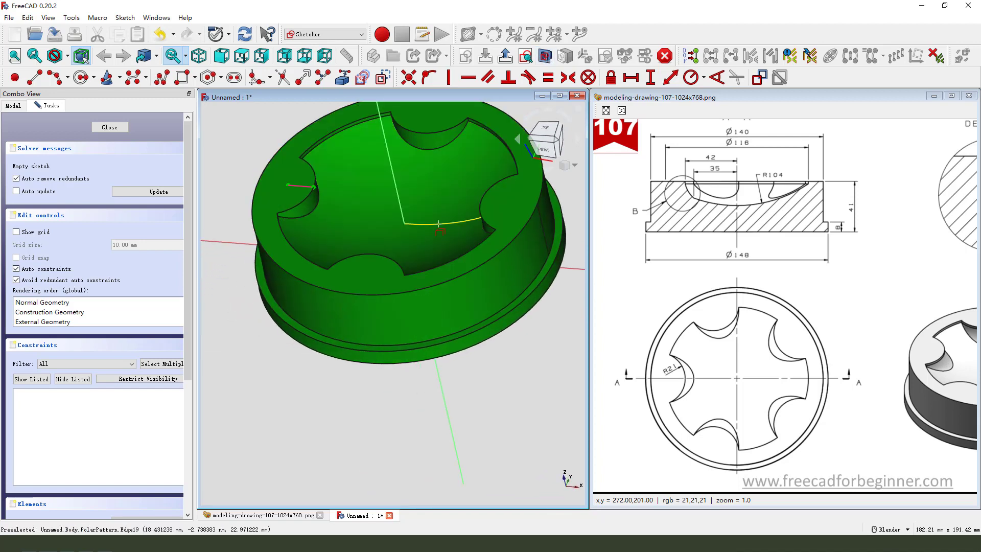
mouse_move(436, 291)
middle_mouse_down()
mouse_move(457, 273)
mouse_move(383, 223)
middle_mouse_up()
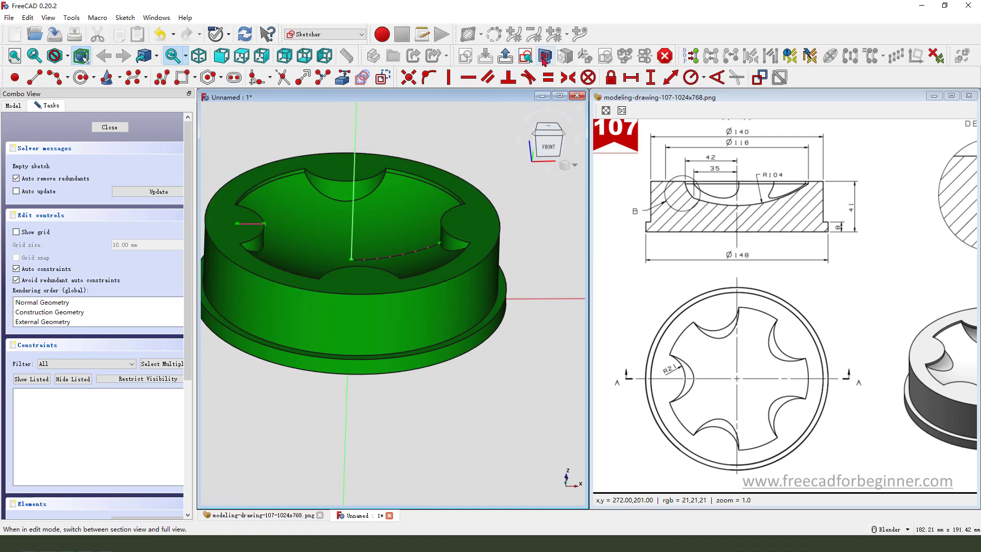
left_click(526, 55)
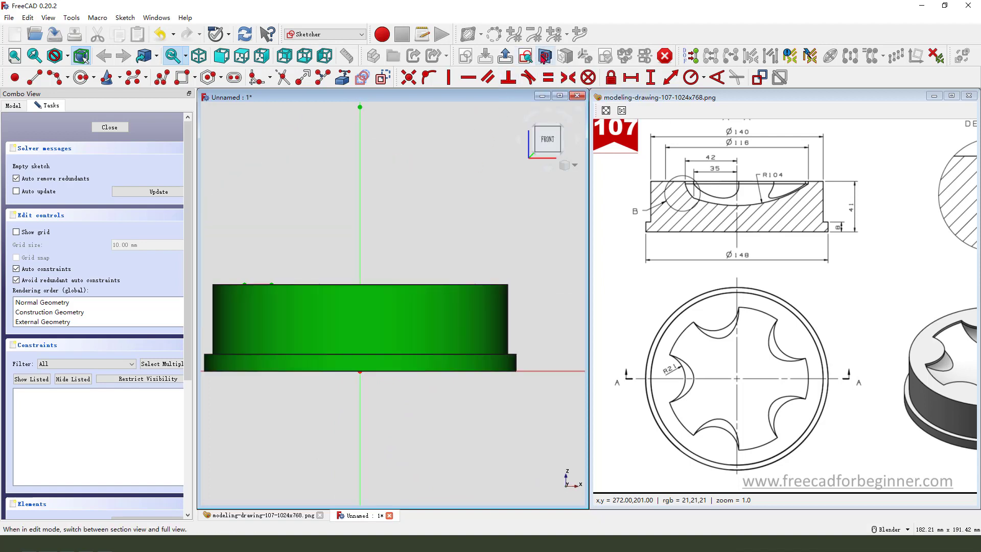
scroll(481, 317, "up", 3)
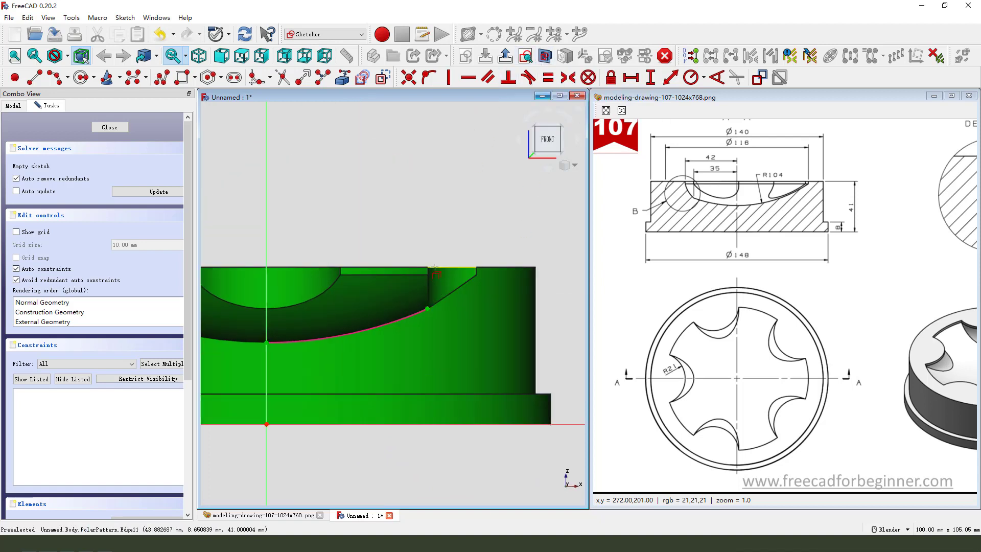
left_click(441, 267)
scroll(453, 206, "down", 1)
scroll(451, 244, "up", 1)
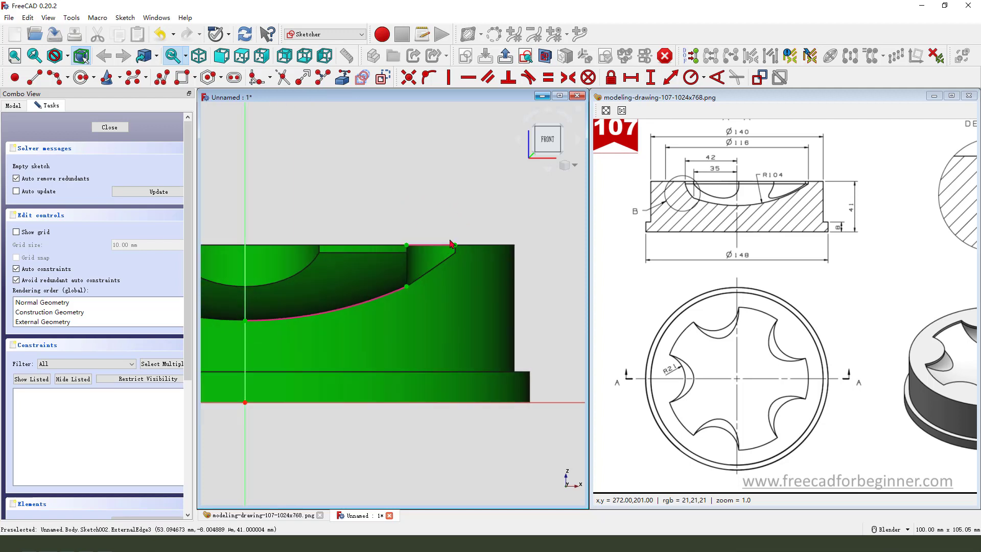
scroll(429, 281, "up", 1)
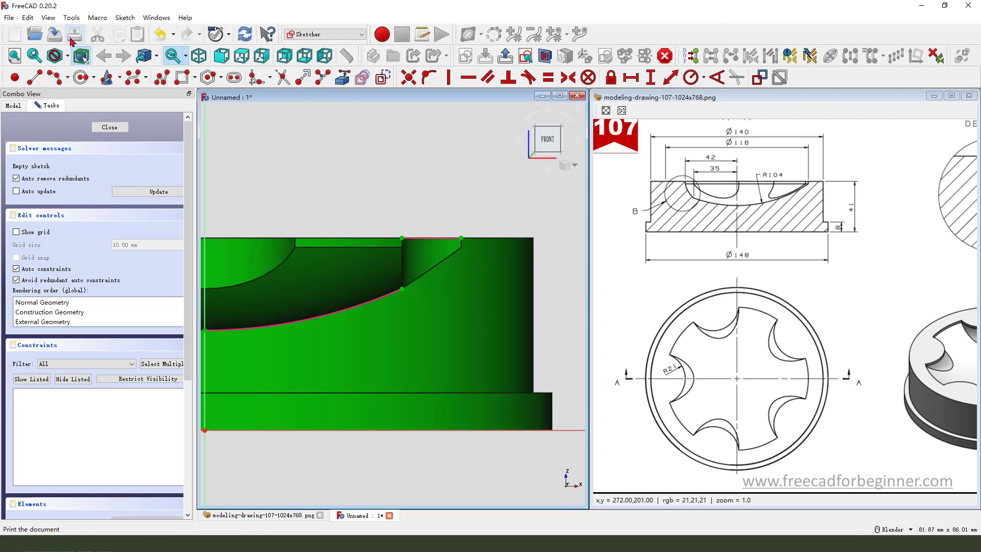
Draw a centre arc from the dish edge, aligned vertically 2 mm below the top vertex.
left_click(56, 79)
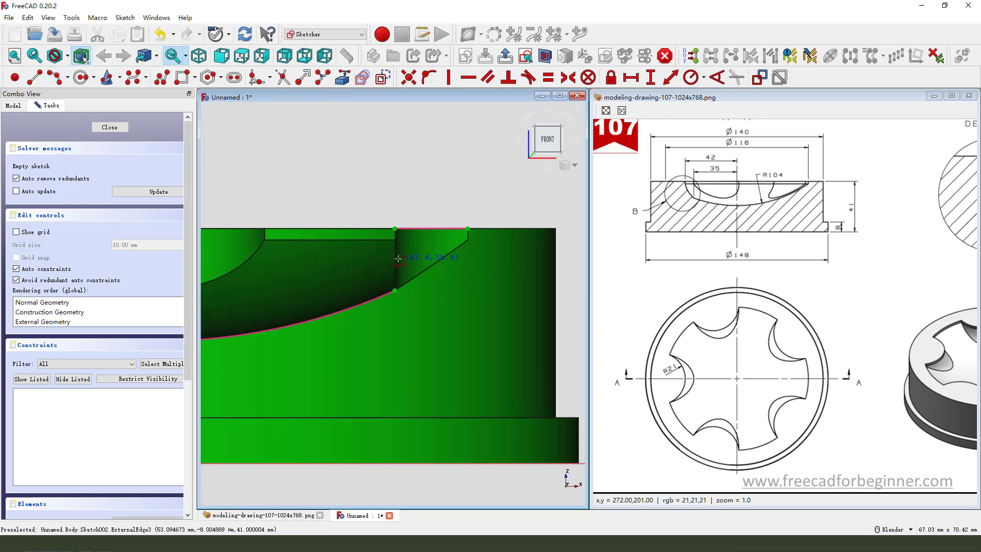
left_click(374, 279)
left_click(352, 308)
left_click(396, 253)
middle_click_drag(469, 270, 479, 271, "shift")
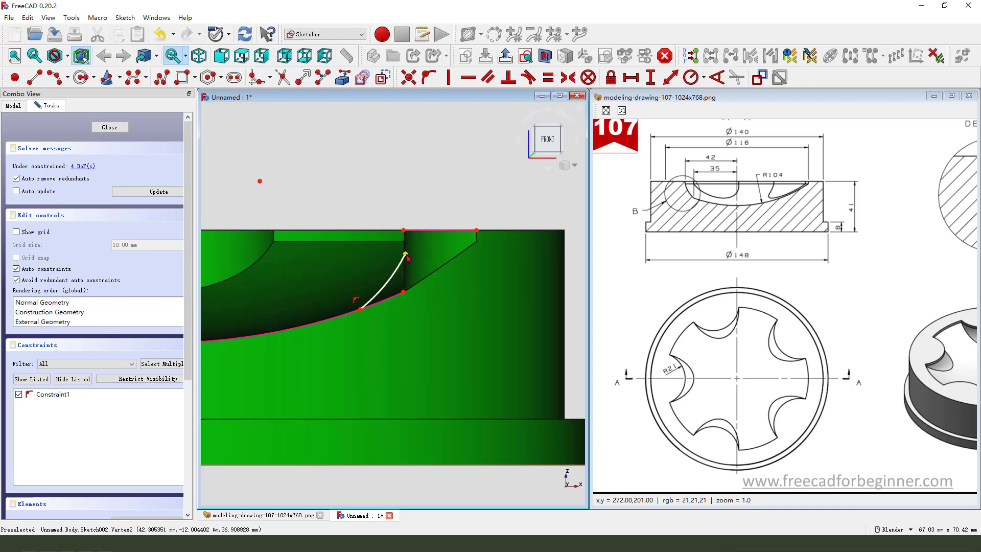
left_click(404, 232)
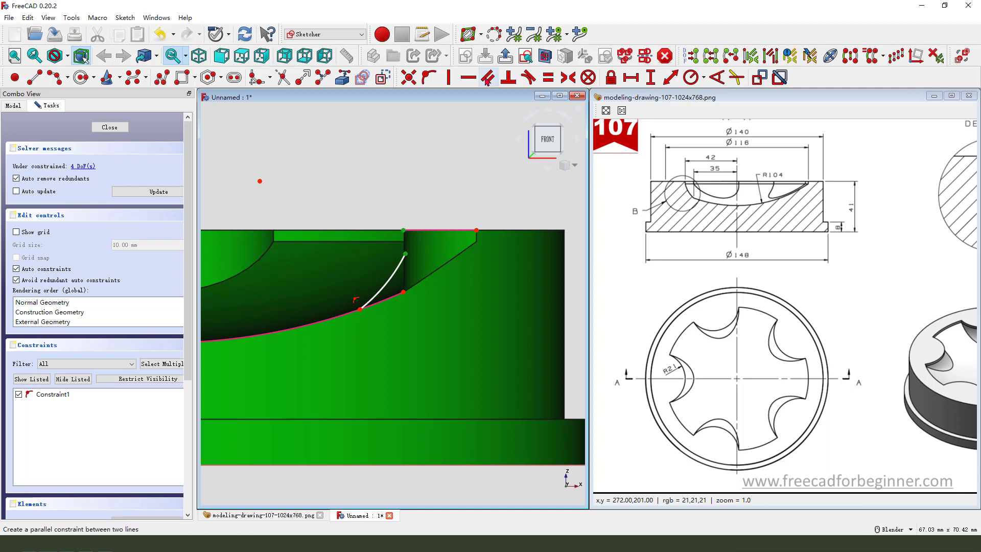
left_click(450, 77)
scroll(413, 244, "up", 2)
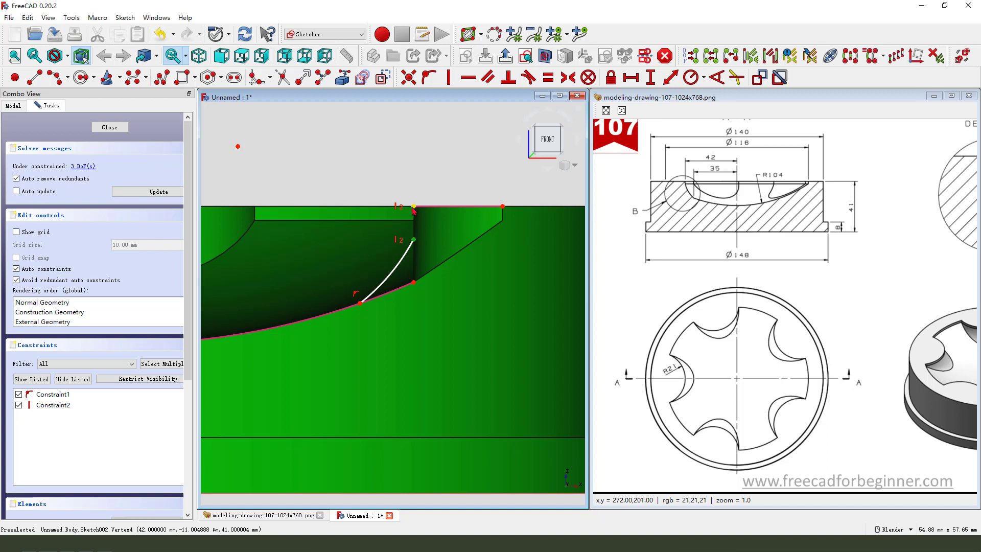
left_click(652, 80)
type("2")
key("Return")
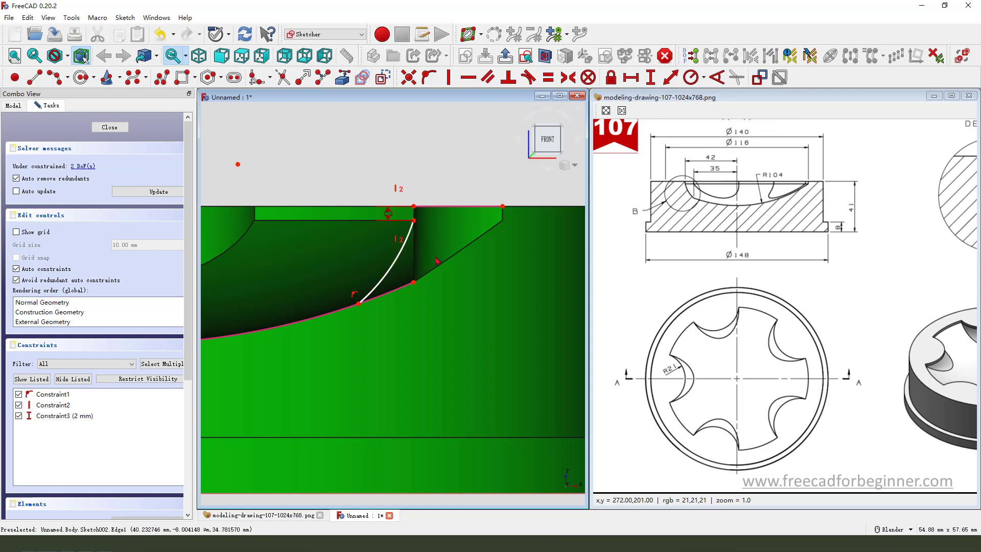
Constrain the arc's radius to 22 mm, checking the value on the reference drawing.
left_click(394, 266)
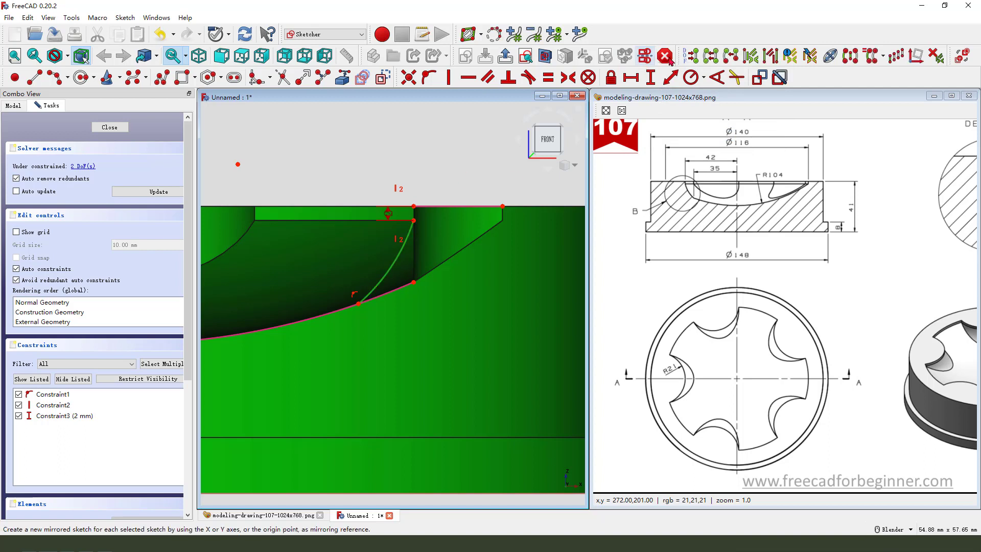
left_click(690, 76)
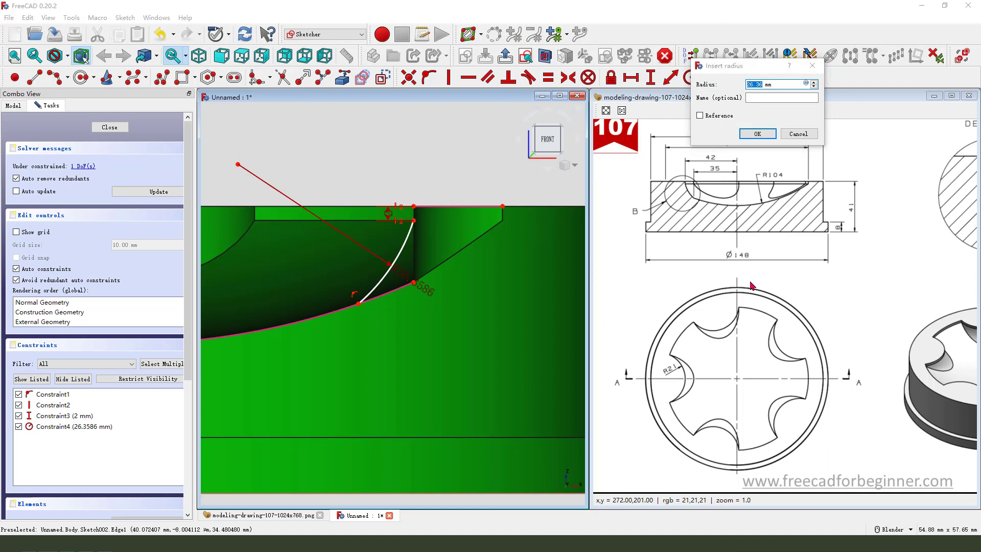
left_click(798, 134)
left_click_drag(866, 235, 703, 235)
left_click_drag(897, 216, 878, 230)
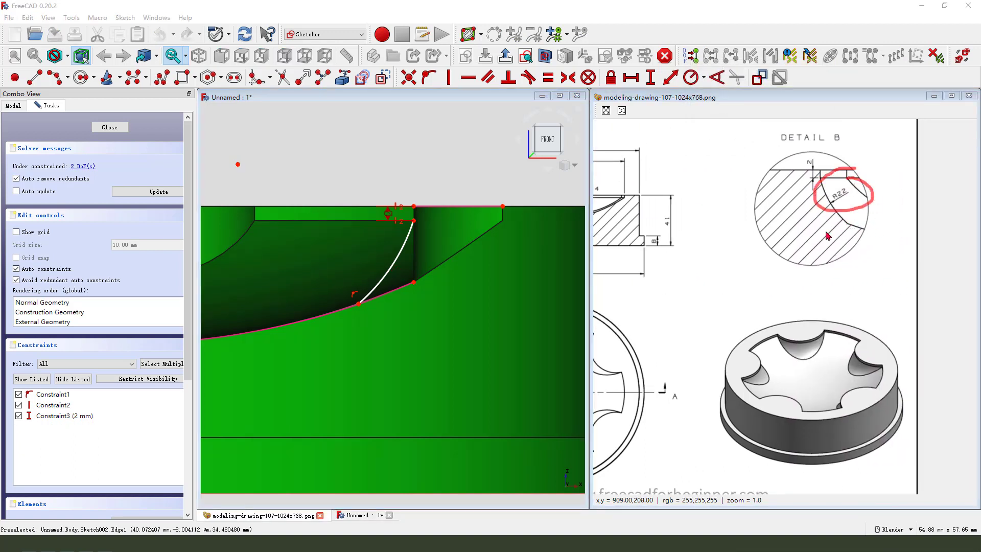
left_click_drag(850, 184, 957, 186)
left_click(406, 250)
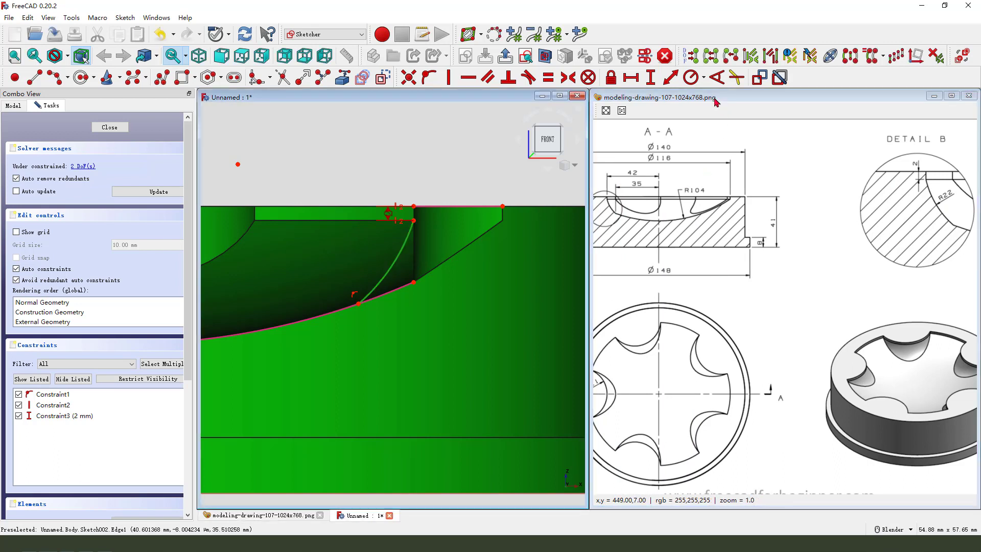
left_click(691, 78)
key("Return")
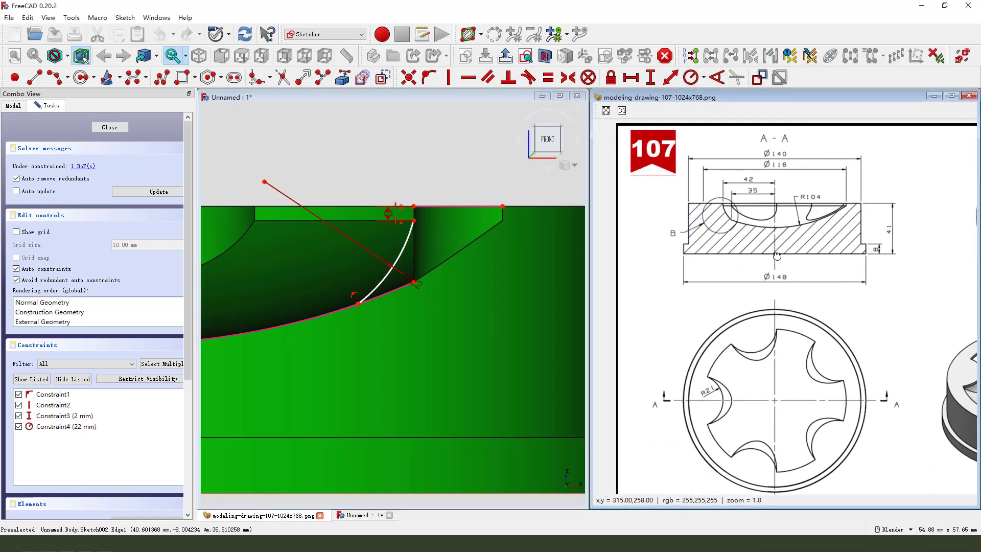
Add a 35 mm horizontal distance from the centre axis and tidy the dimension labels.
middle_click_drag(516, 280, 414, 290)
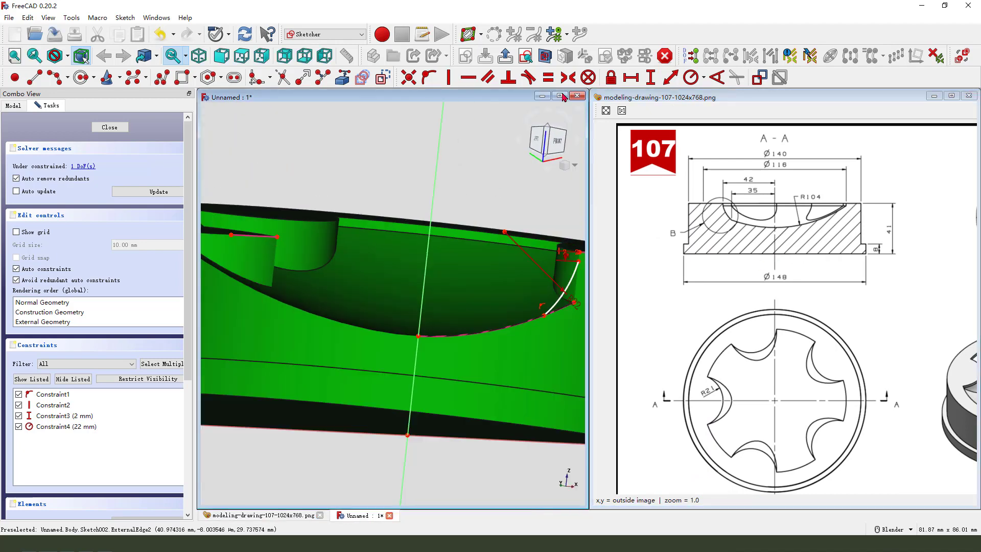
key("1")
scroll(460, 287, "up", 2)
scroll(498, 286, "down", 3)
scroll(501, 285, "up", 2)
left_click(341, 306)
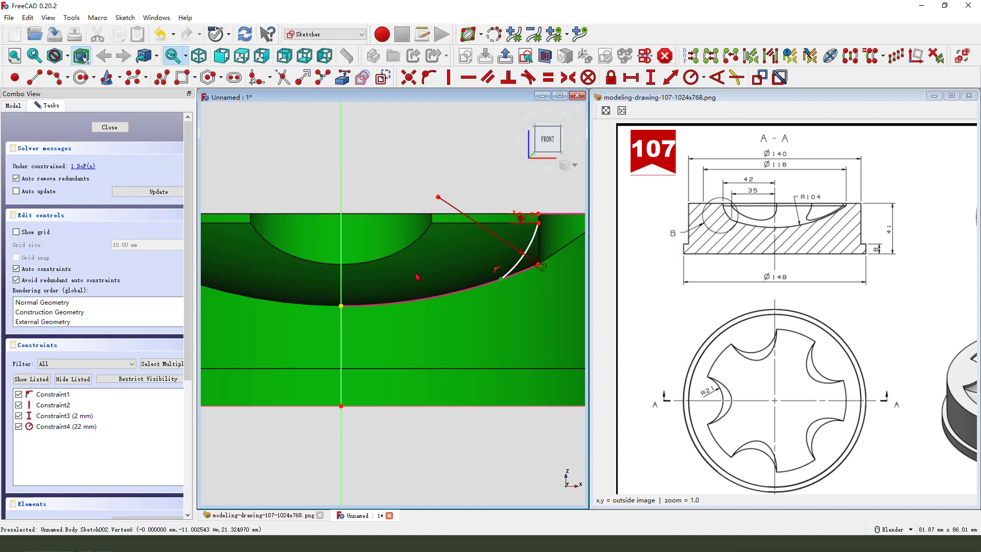
left_click(631, 78)
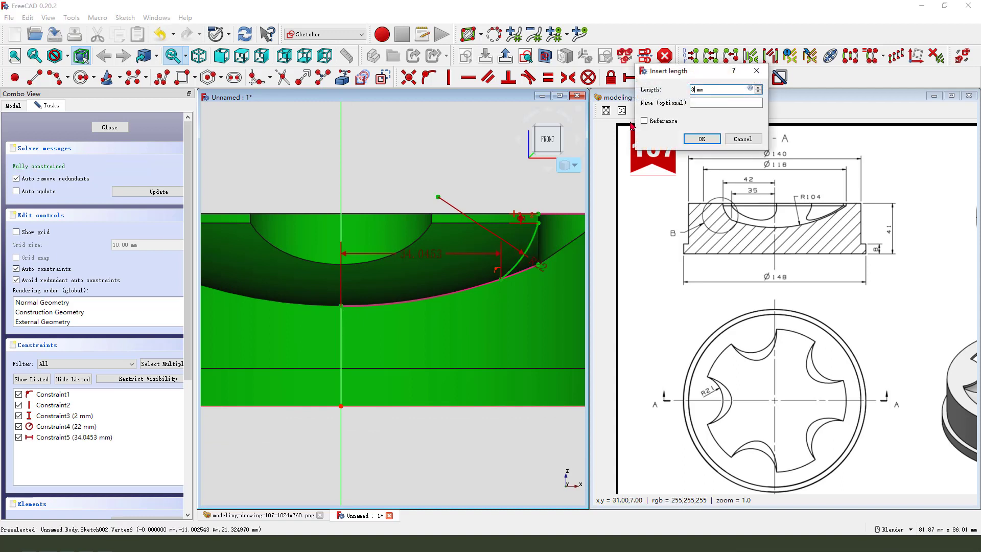
key("Return")
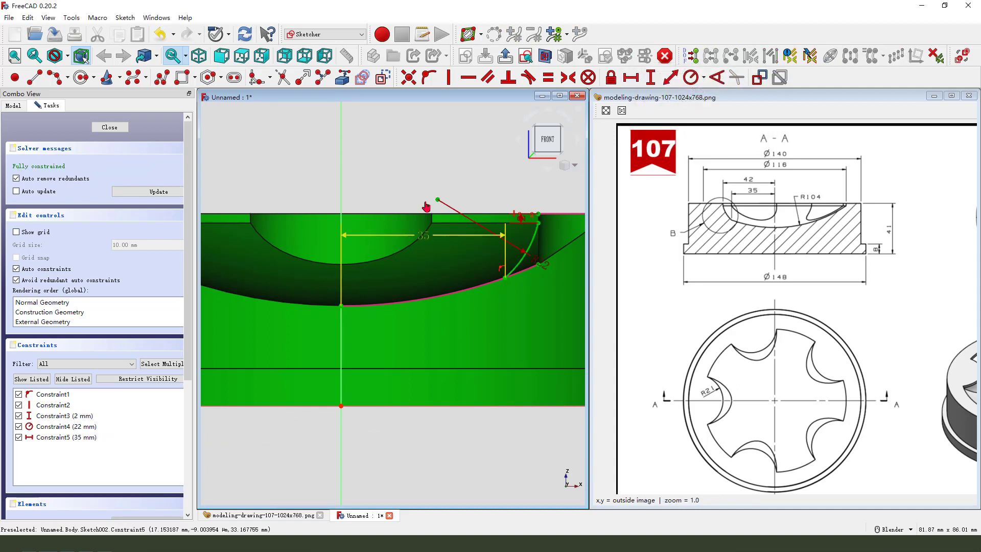
left_click_drag(425, 202, 423, 180)
left_click_drag(477, 229, 459, 213)
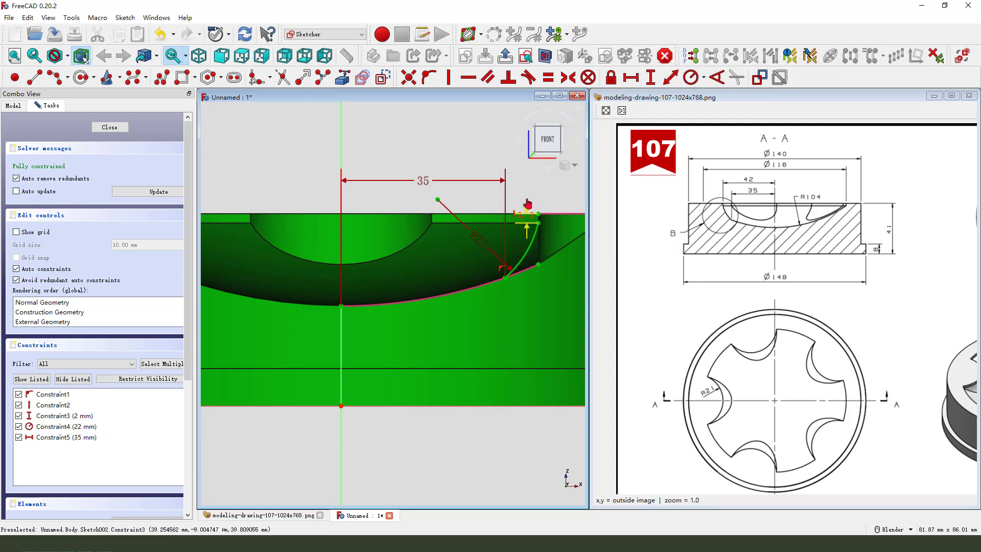
scroll(524, 192, "down", 1)
scroll(493, 254, "up", 1)
scroll(345, 230, "down", 2)
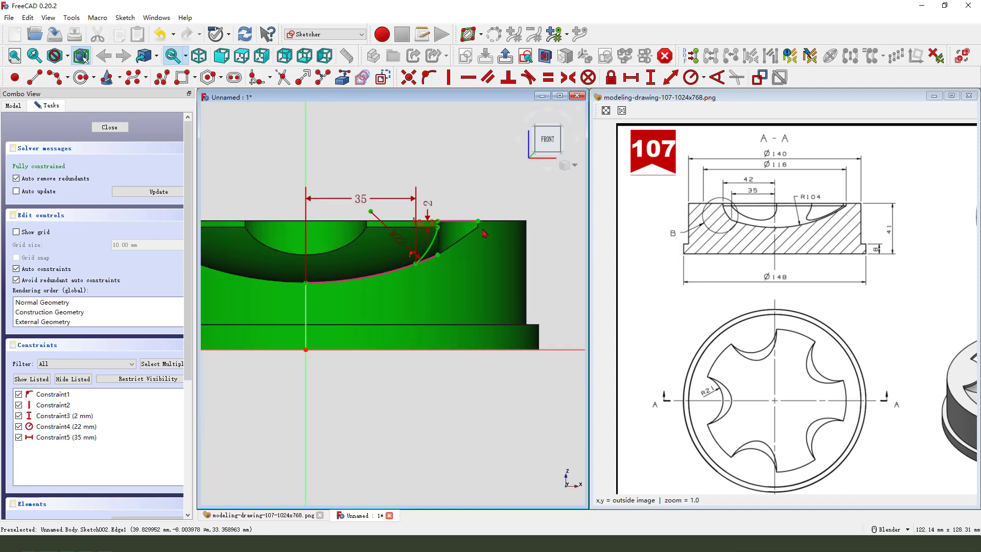
scroll(230, 222, "up", 1)
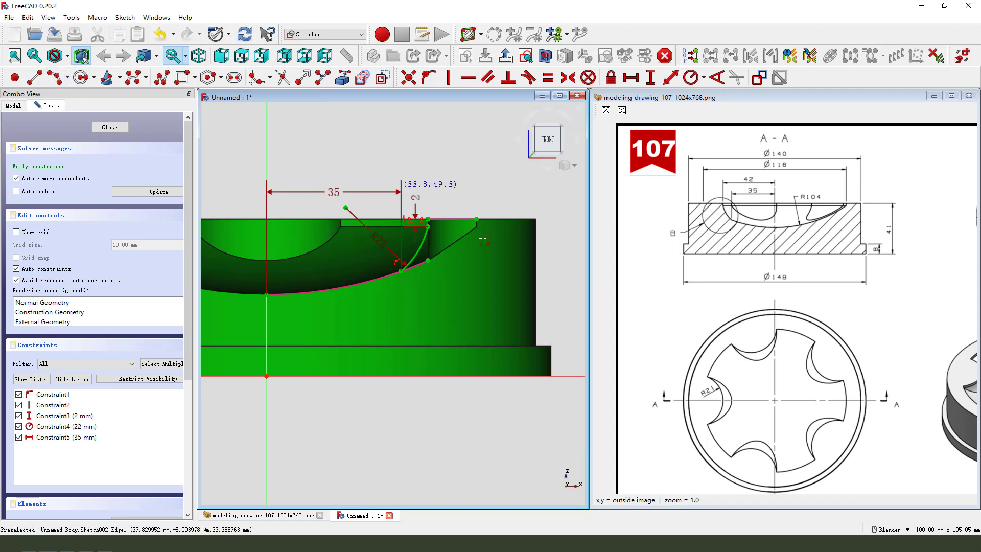
scroll(426, 217, "up", 1)
scroll(427, 218, "up", 1)
Draw a 3-point circle through both arc endpoints and constrain its radius to 11.21 mm.
left_click(419, 215)
left_click(379, 280)
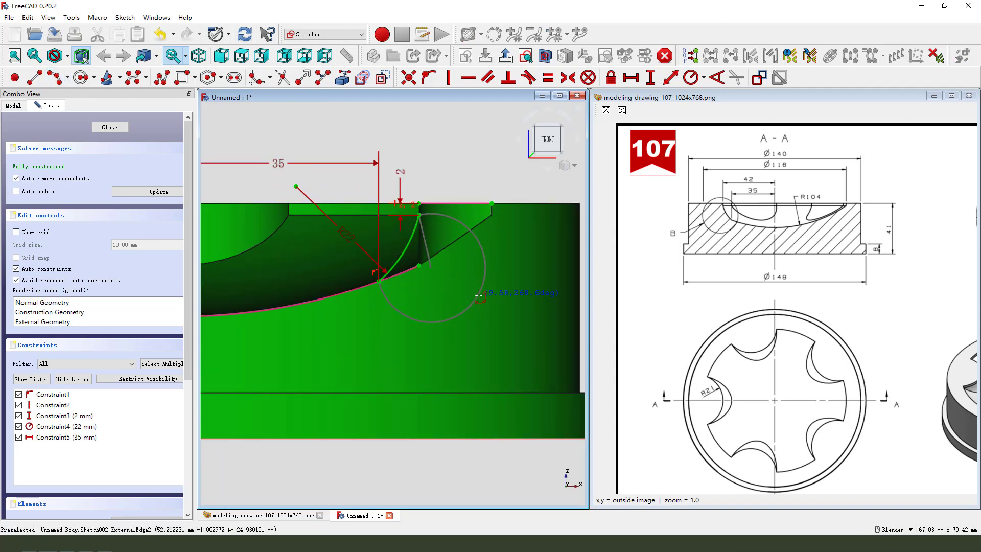
left_click(499, 301)
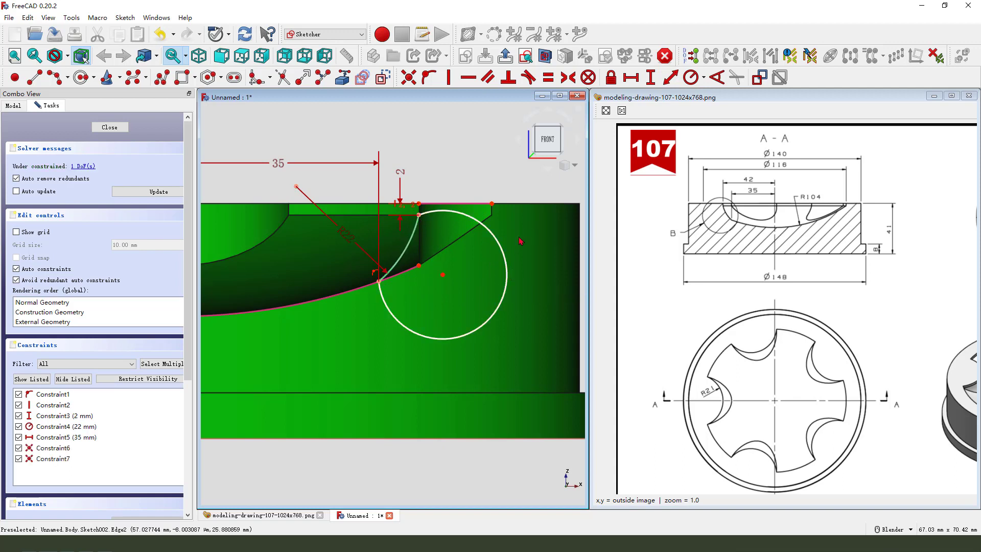
left_click(501, 250)
left_click(691, 77)
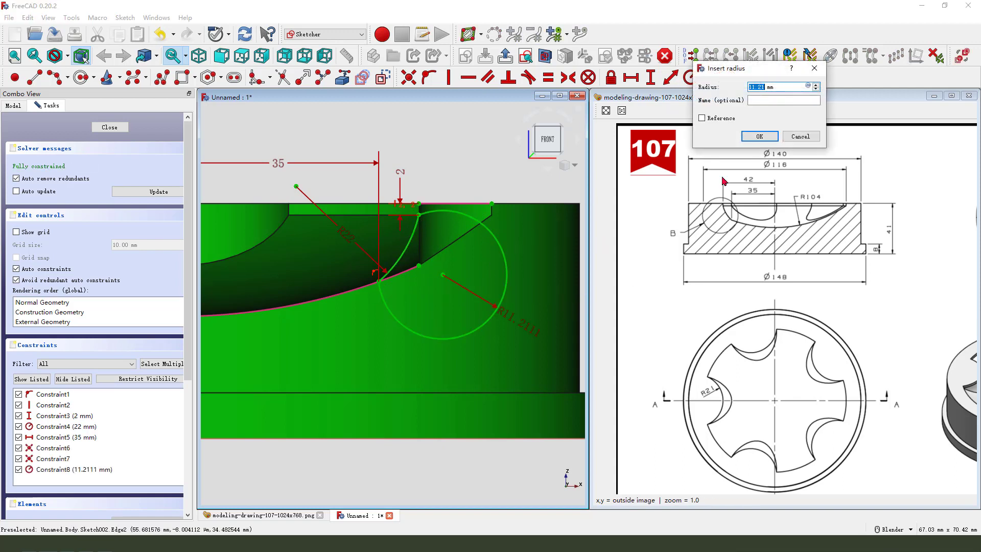
left_click(757, 136)
scroll(478, 265, "down", 2)
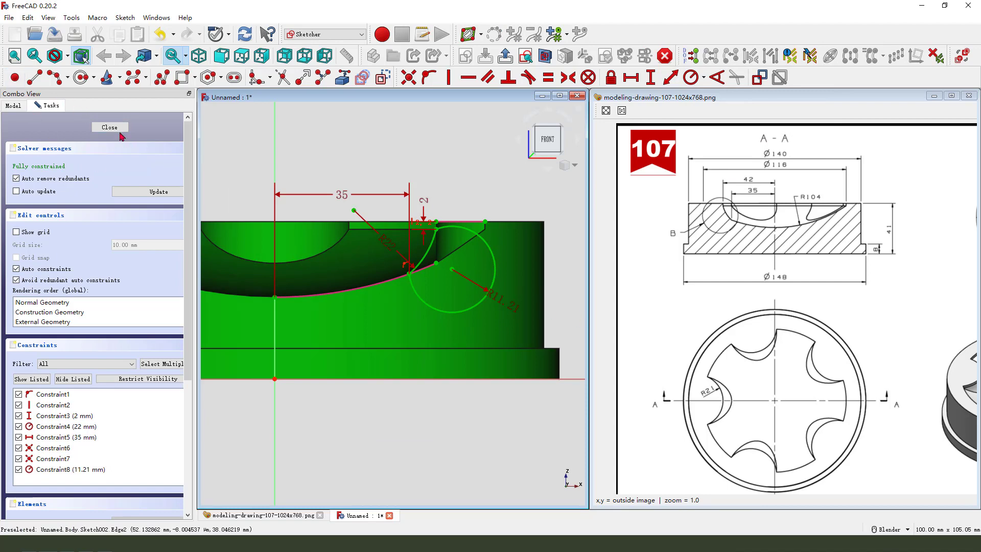
Close the sketch and start a Revolution about the scallop's arc edge.
left_click(506, 55)
scroll(400, 290, "up", 1)
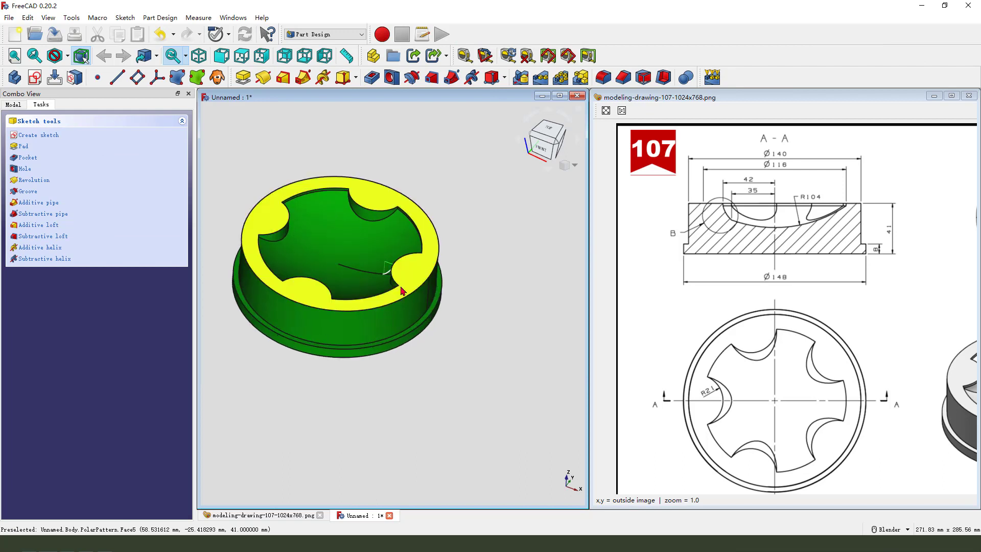
scroll(400, 290, "up", 2)
scroll(414, 272, "up", 2)
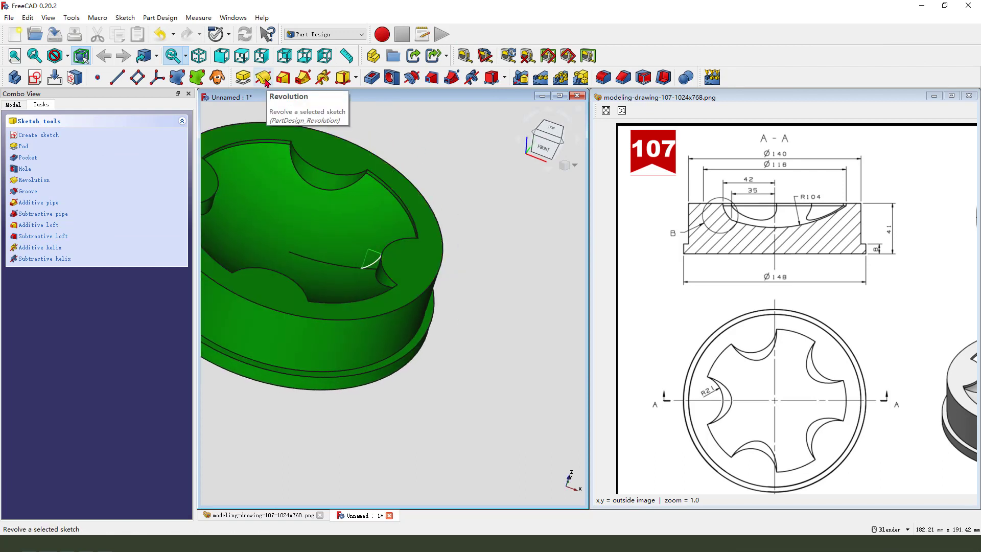
left_click(264, 80)
middle_click_drag(483, 288, 493, 303)
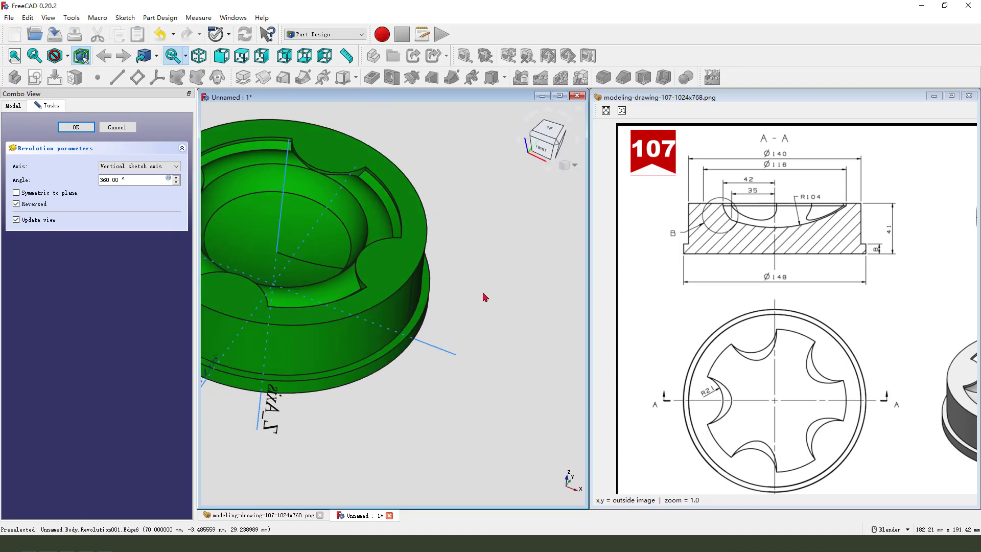
scroll(493, 303, "down", 2)
left_click(135, 167)
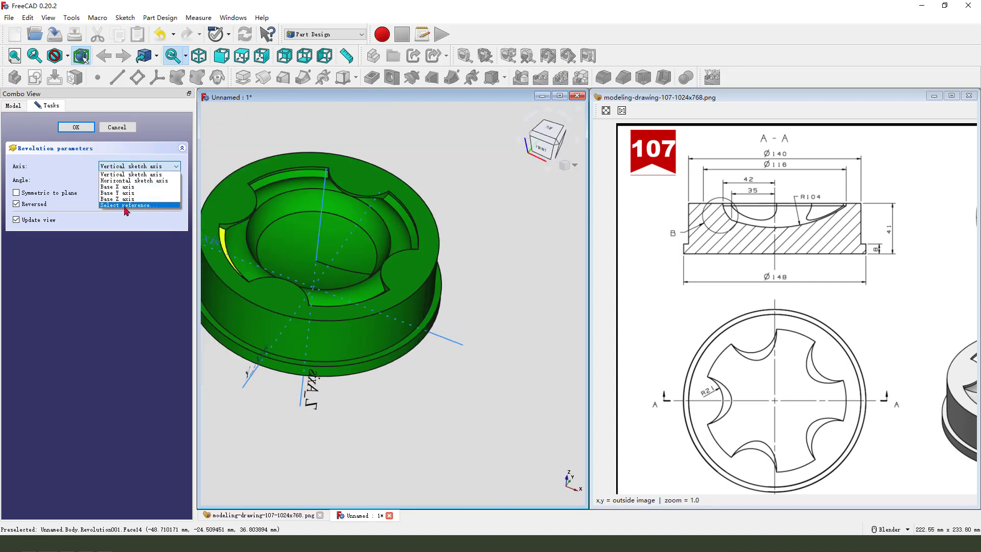
left_click(119, 205)
scroll(425, 285, "up", 3)
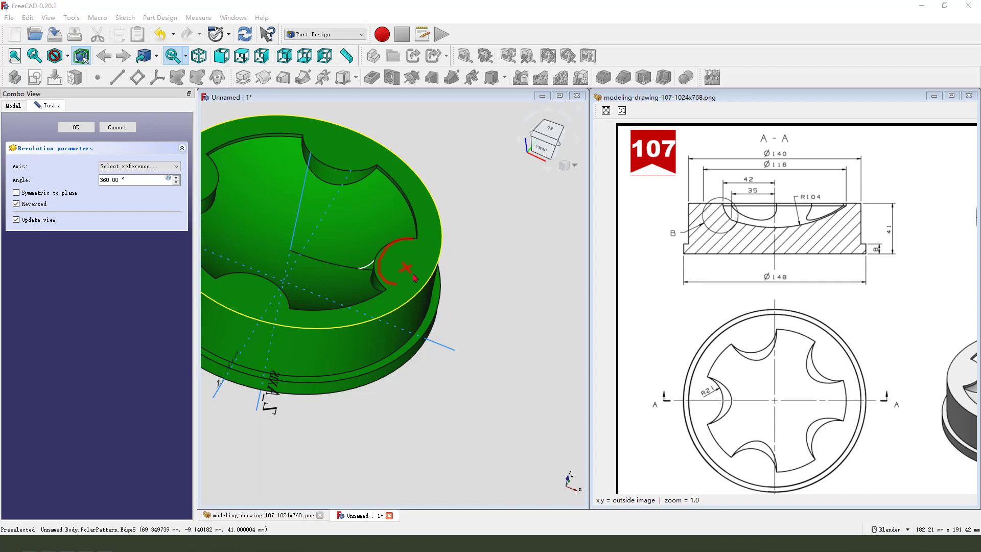
left_click(404, 245)
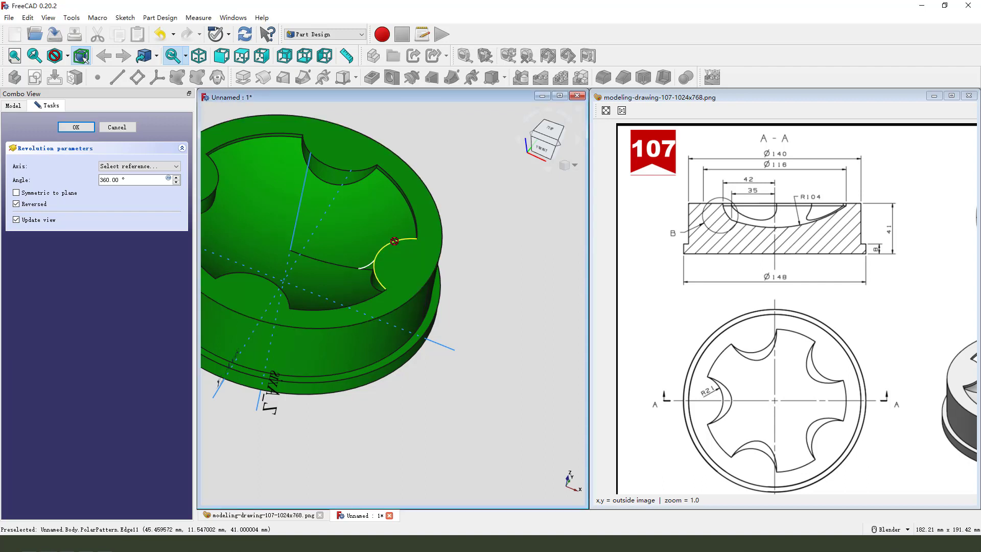
left_click(402, 245)
Set the revolution to 180° symmetric to the plane and confirm the groove cut.
middle_click_drag(499, 320, 477, 307)
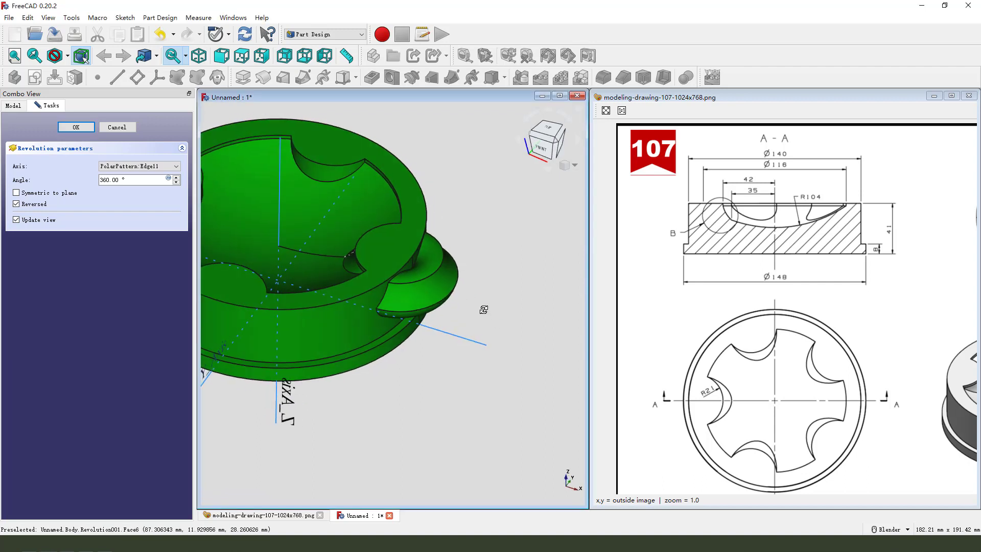
scroll(430, 313, "down", 2)
scroll(430, 313, "up", 3)
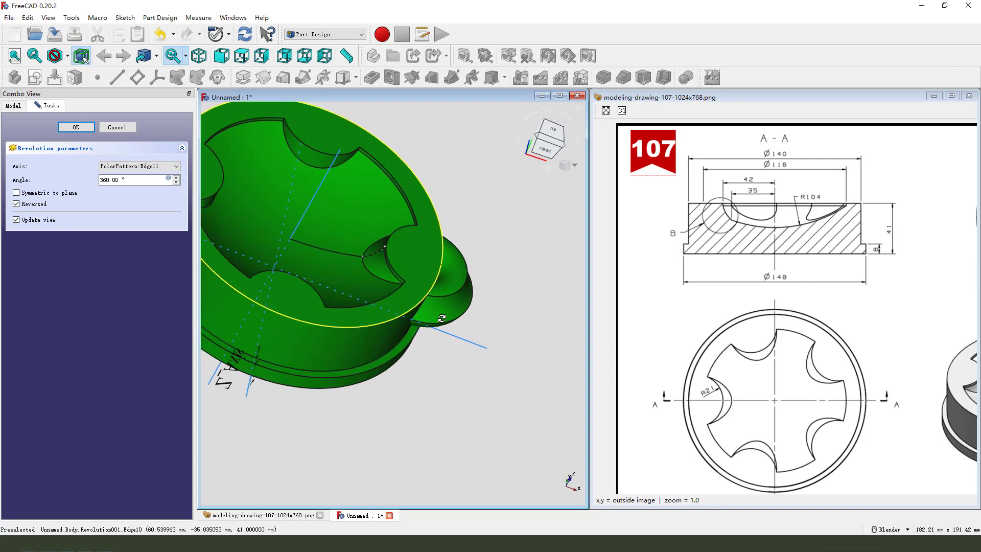
scroll(329, 291, "down", 1)
type("180")
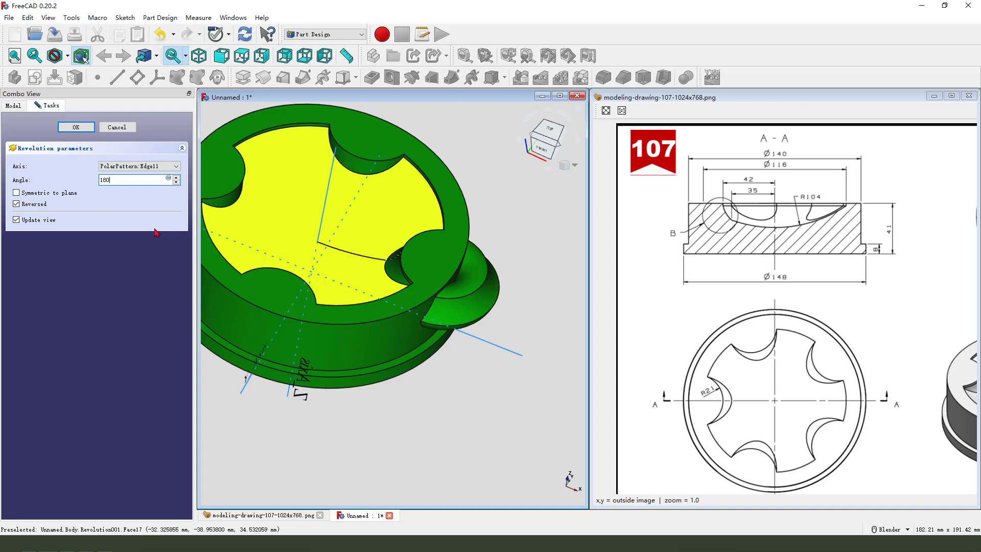
middle_click_drag(398, 292, 460, 307)
left_click(17, 220)
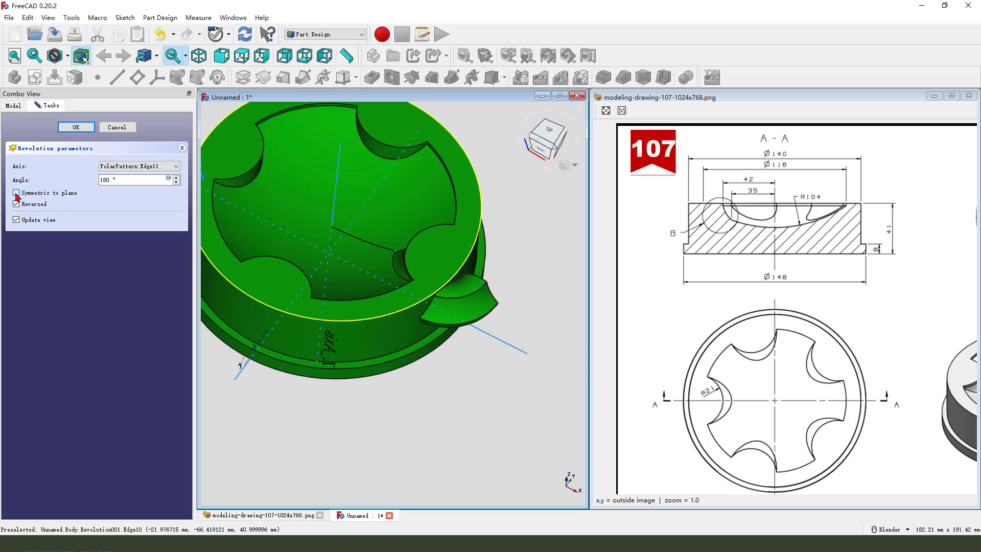
left_click(16, 193)
middle_click_drag(383, 306, 458, 354)
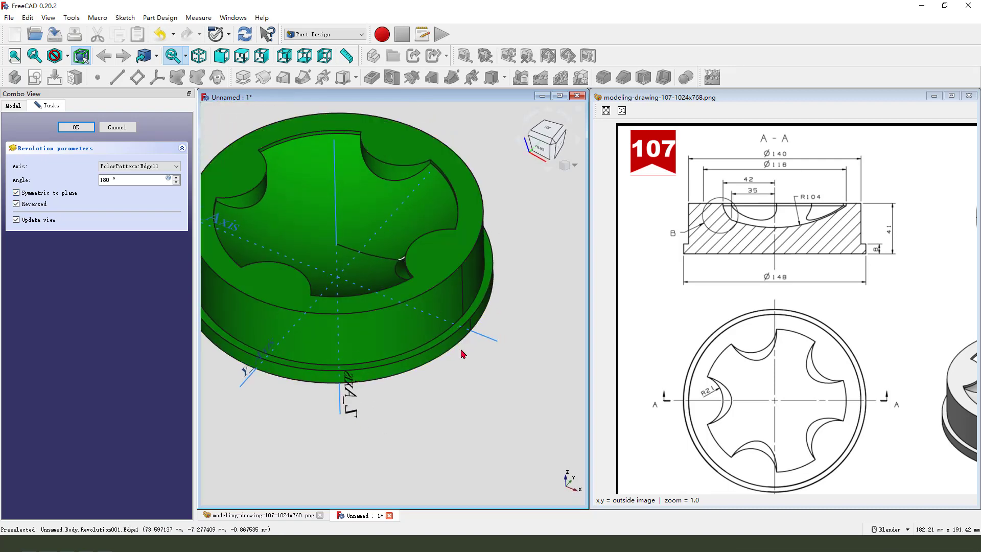
left_click(77, 127)
mouse_move(405, 329)
middle_mouse_down()
mouse_move(477, 357)
mouse_move(440, 346)
middle_mouse_up()
Polar-pattern Revolution001 around the base Z axis with 4 occurrences.
left_click(13, 105)
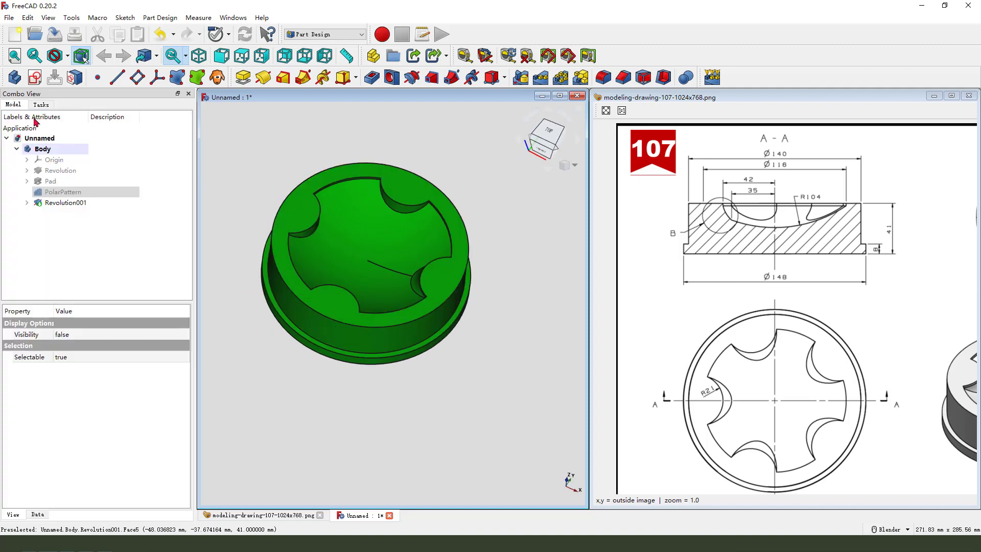
left_click(67, 202)
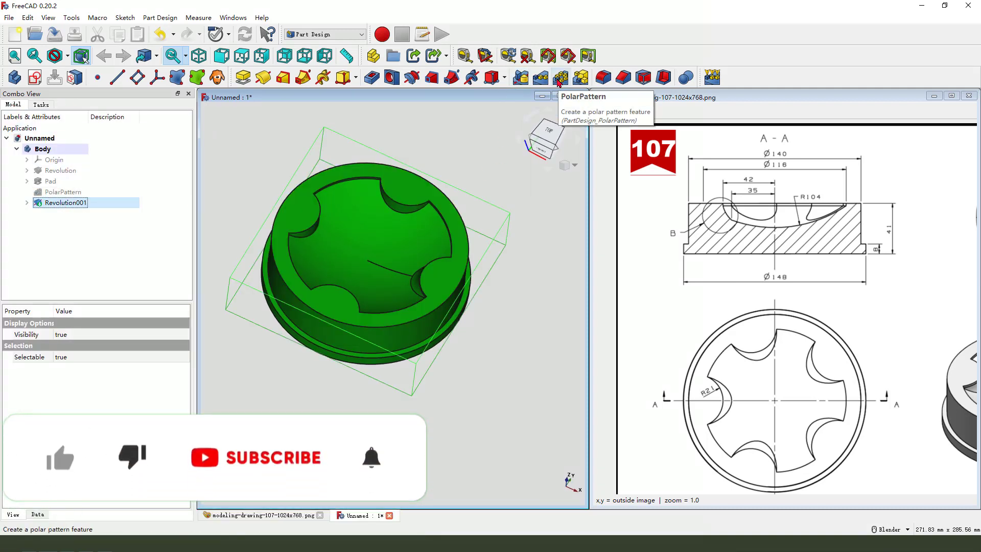
left_click(559, 80)
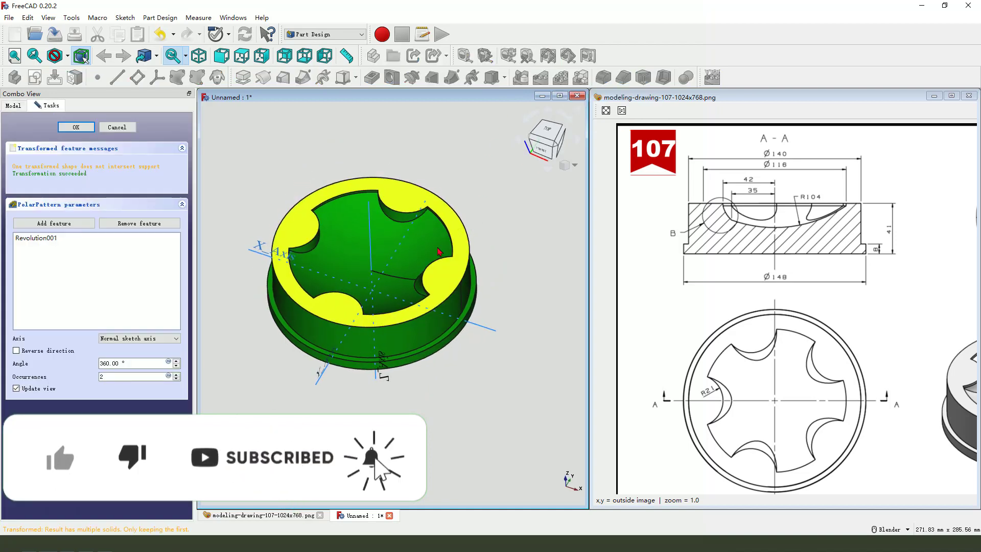
left_click(138, 338)
left_click(137, 378)
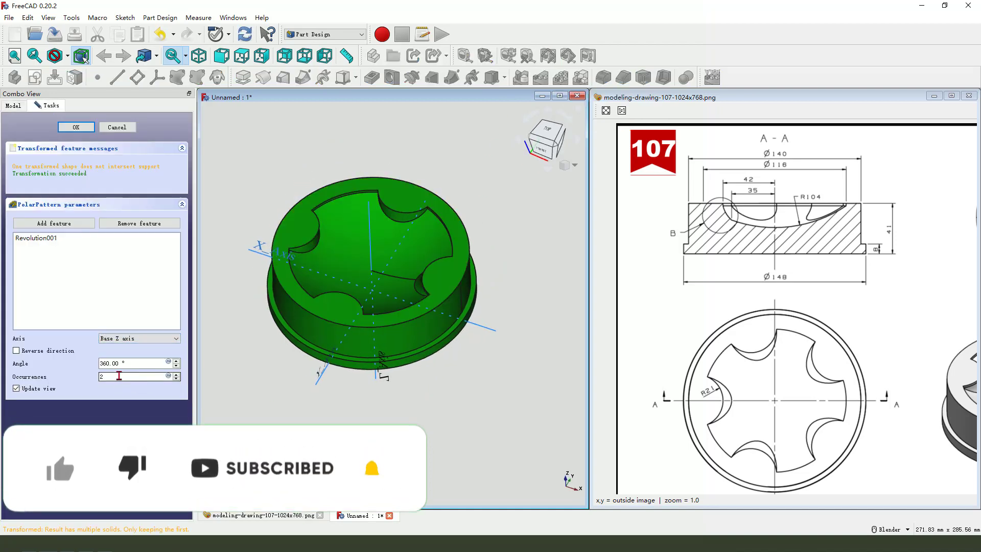
left_click_drag(119, 375, 98, 376)
type("4")
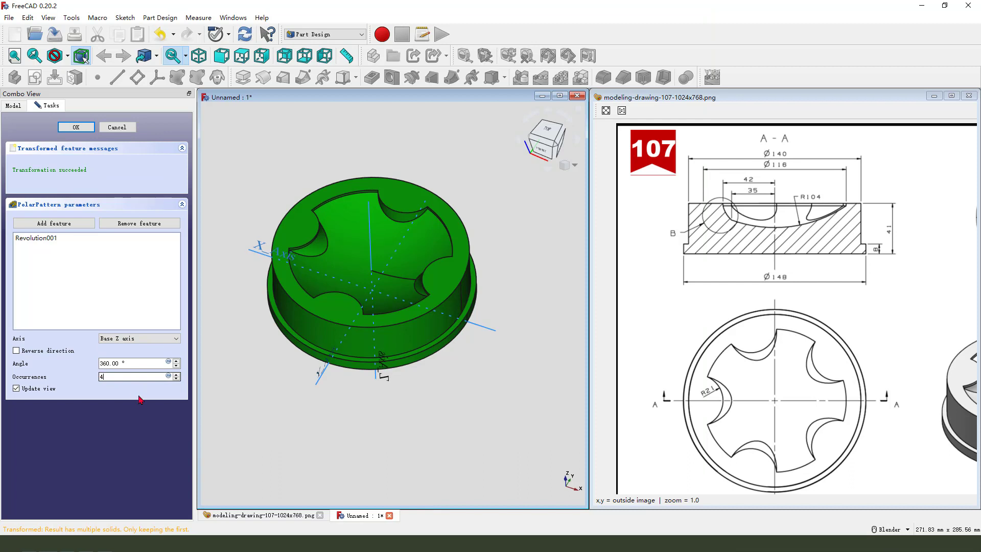
left_click(77, 127)
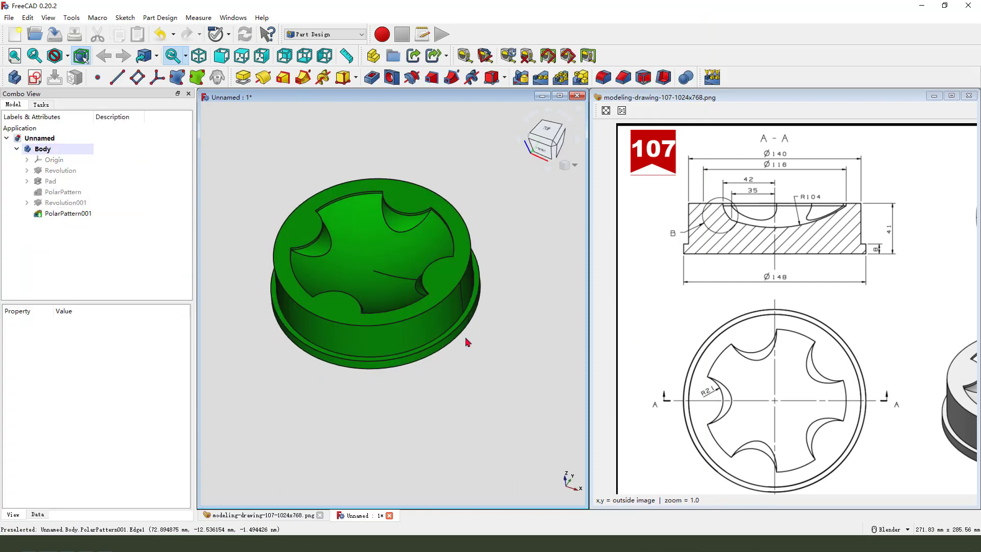
Maximize the 3D view and change the Body's shape colour from green to yellow.
mouse_move(466, 340)
middle_mouse_down()
mouse_move(447, 256)
mouse_move(435, 320)
middle_mouse_up()
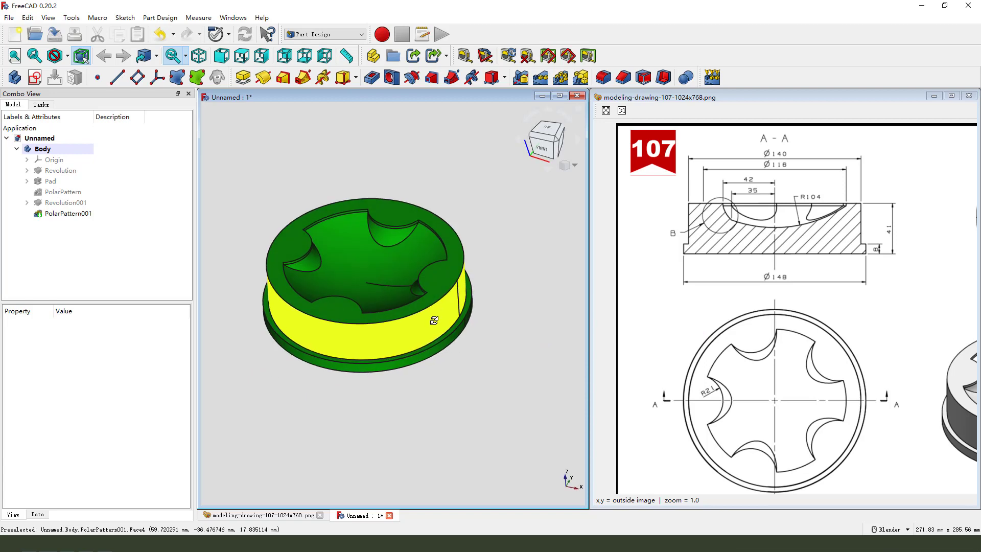
left_click(559, 97)
scroll(651, 261, "up", 3)
scroll(526, 278, "down", 2)
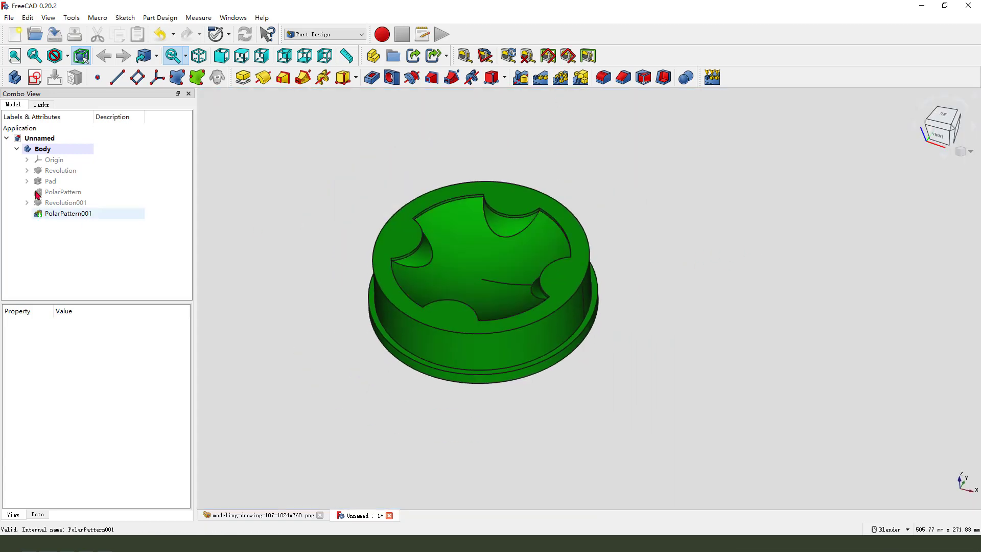
right_click(34, 149)
left_click(85, 181)
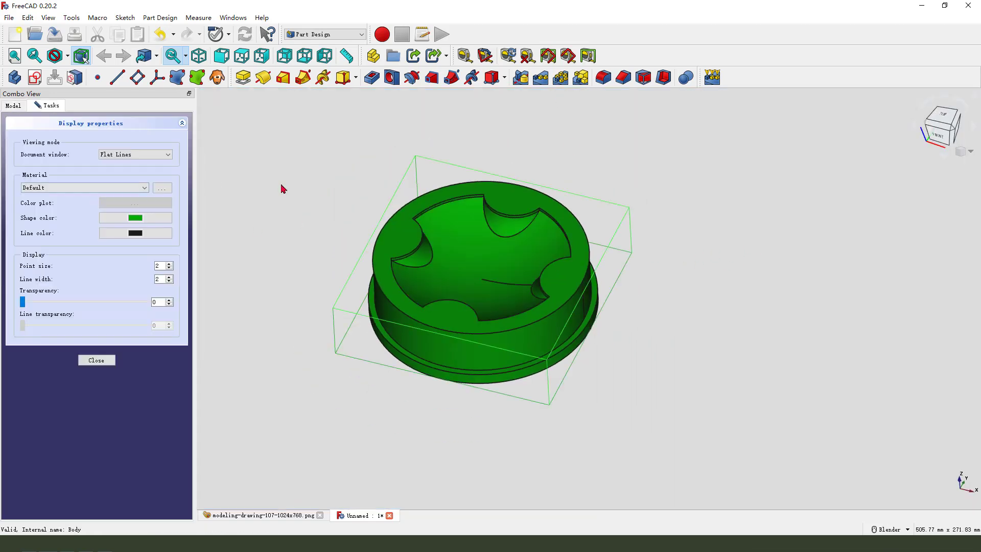
left_click(159, 219)
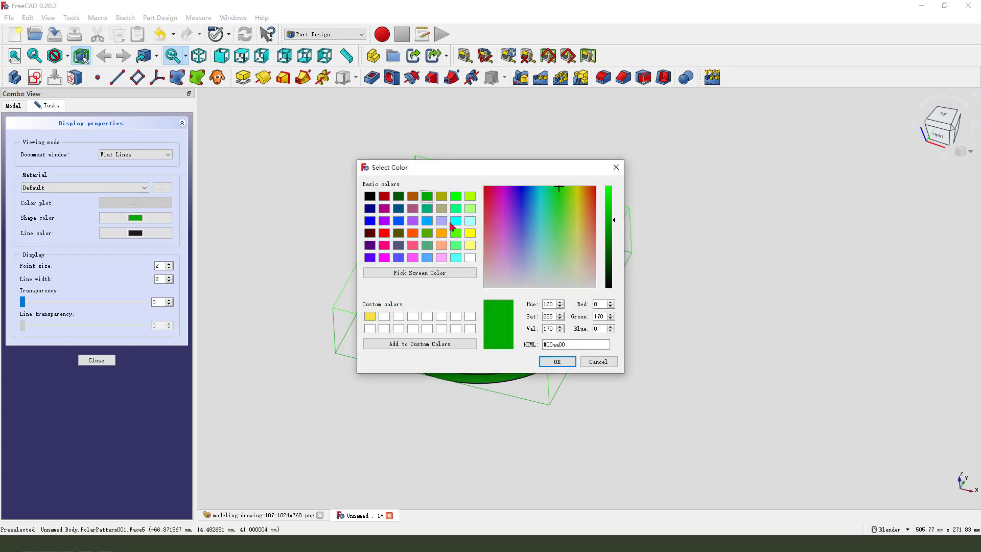
left_click(469, 233)
left_click(557, 362)
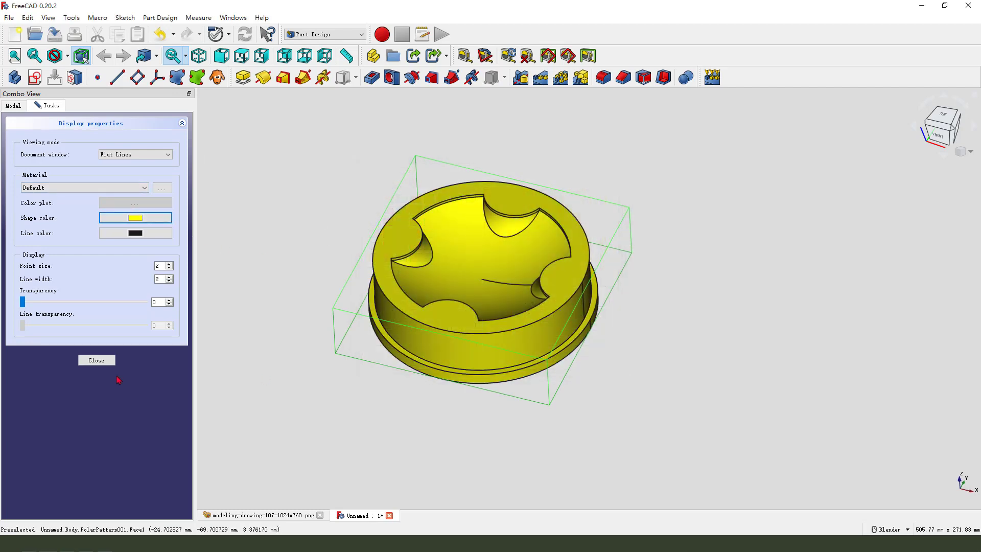
left_click(95, 361)
mouse_move(410, 419)
middle_mouse_down()
mouse_move(516, 292)
mouse_move(432, 350)
mouse_move(611, 318)
middle_mouse_up()
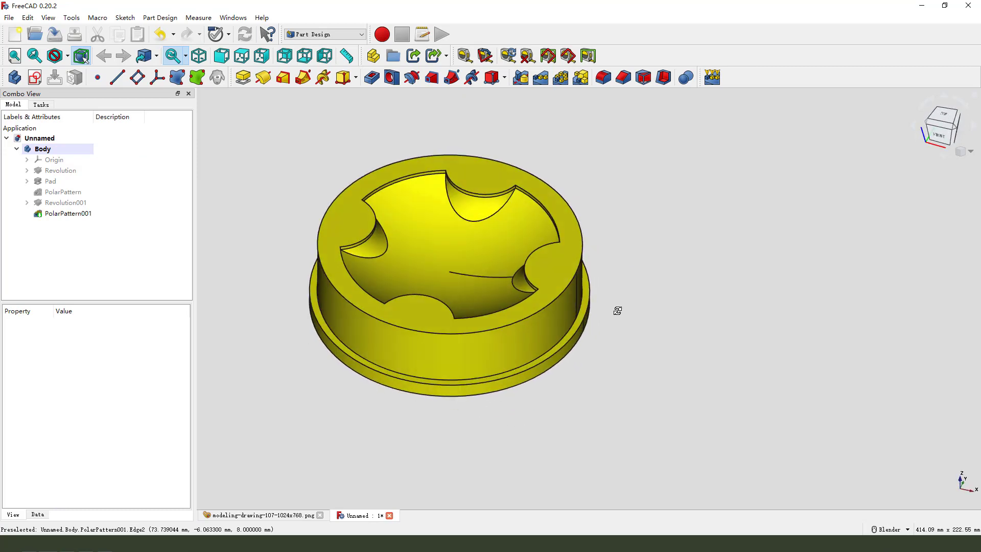
mouse_move(652, 344)
middle_mouse_down()
mouse_move(655, 312)
mouse_move(646, 390)
mouse_move(525, 297)
mouse_move(504, 212)
mouse_move(510, 311)
mouse_move(661, 360)
mouse_move(610, 343)
middle_mouse_up()
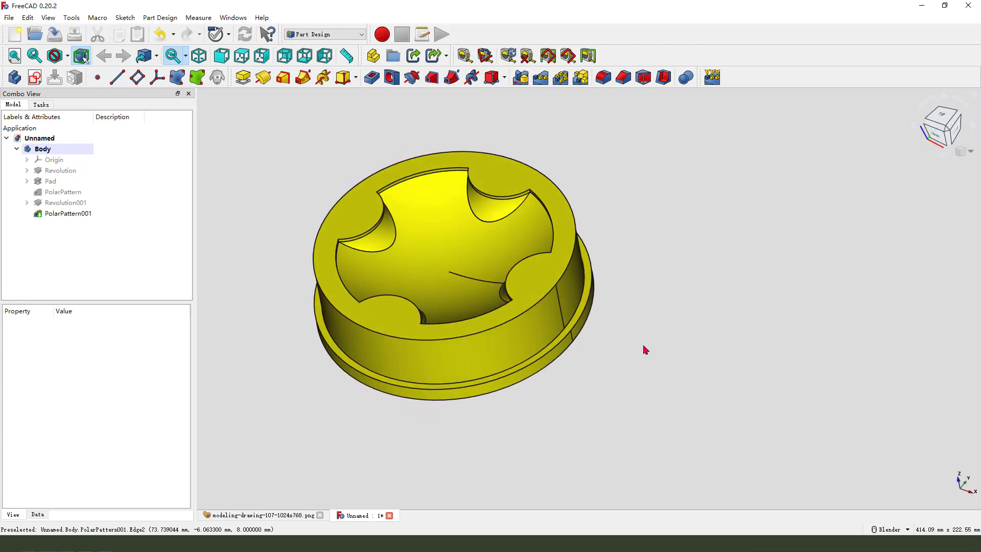